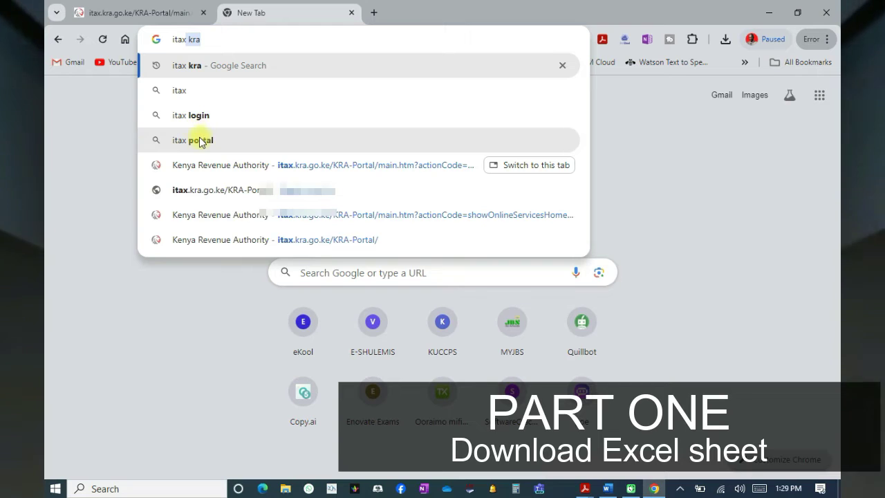
Find the KRA iTax portal and submit the taxpayer's PIN, correcting it after an invalid-PIN warning
left_click(200, 141)
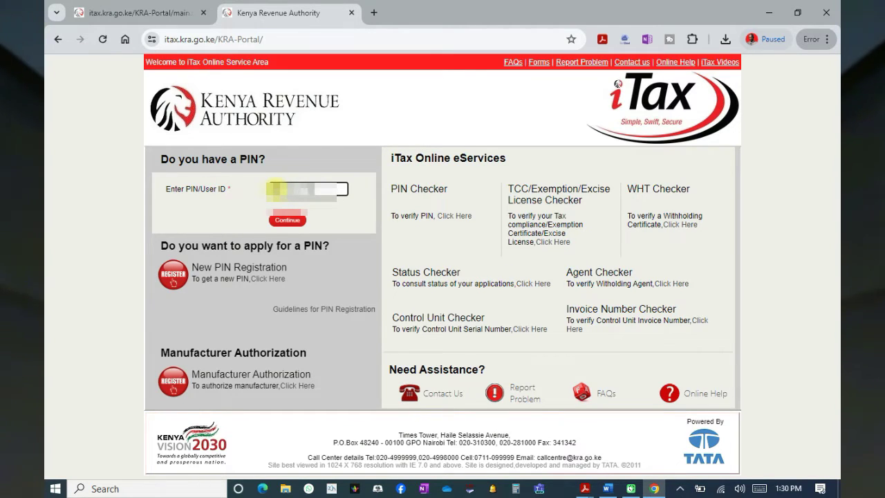
left_click(285, 221)
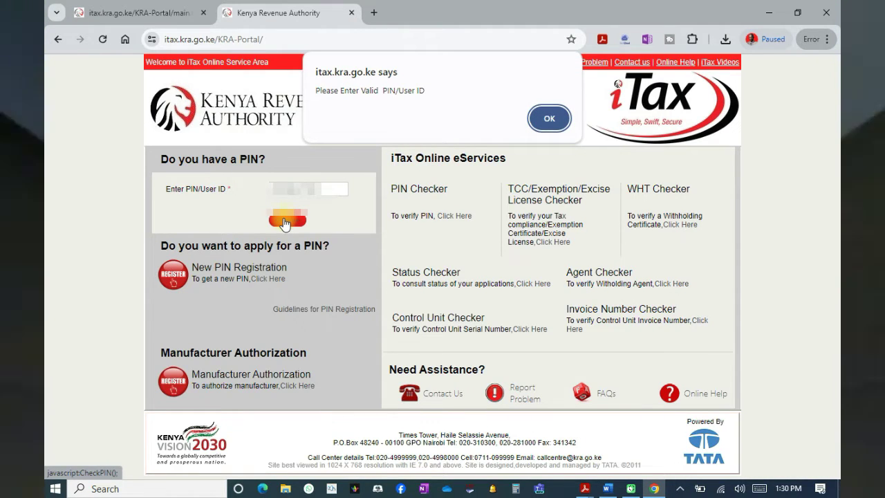
left_click(562, 121)
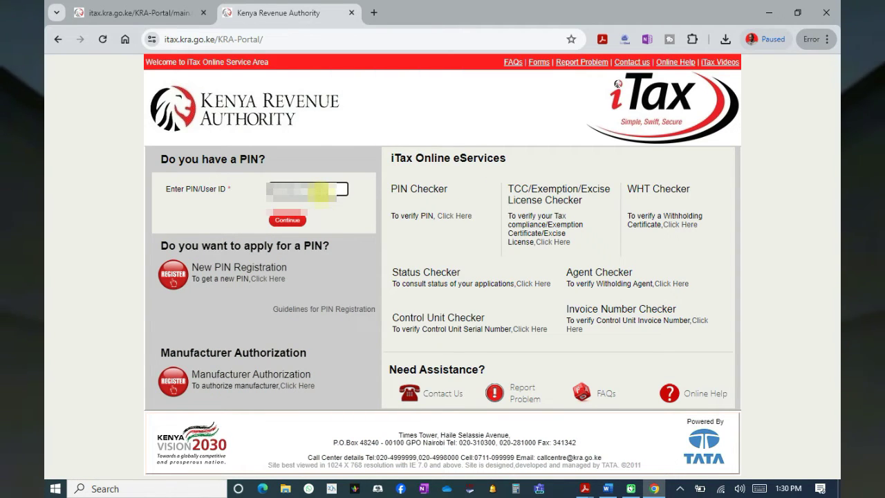
left_click(287, 220)
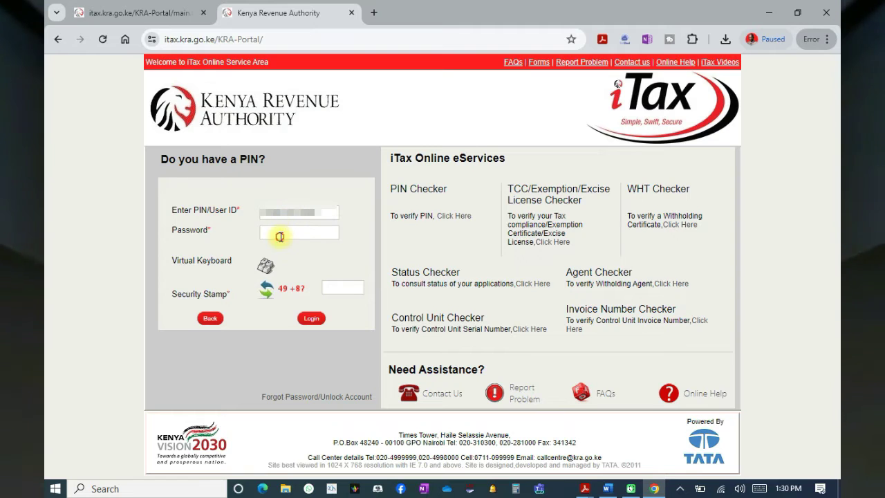
Enter the account password and the security stamp answer, then log in
left_click(280, 236)
type("•••")
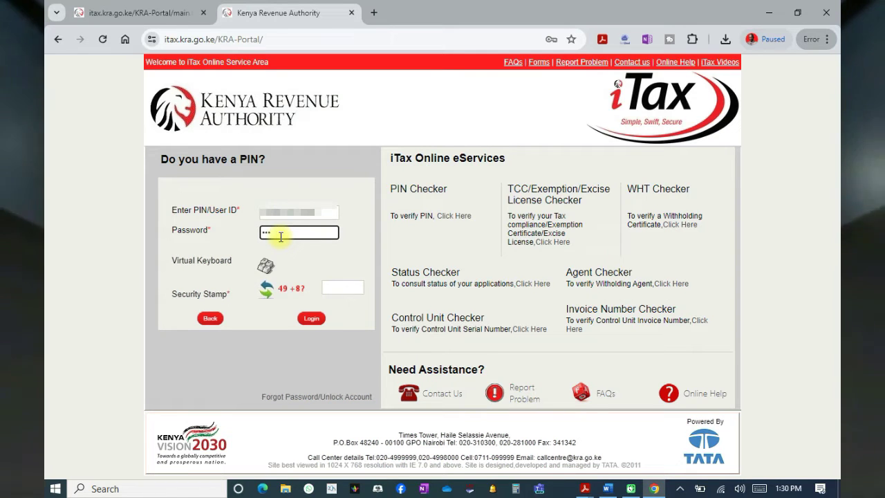
type("••••")
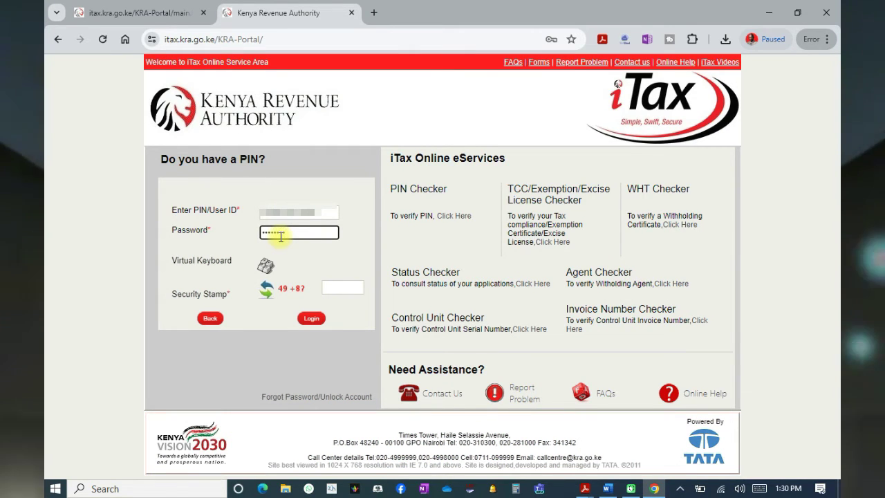
type("•")
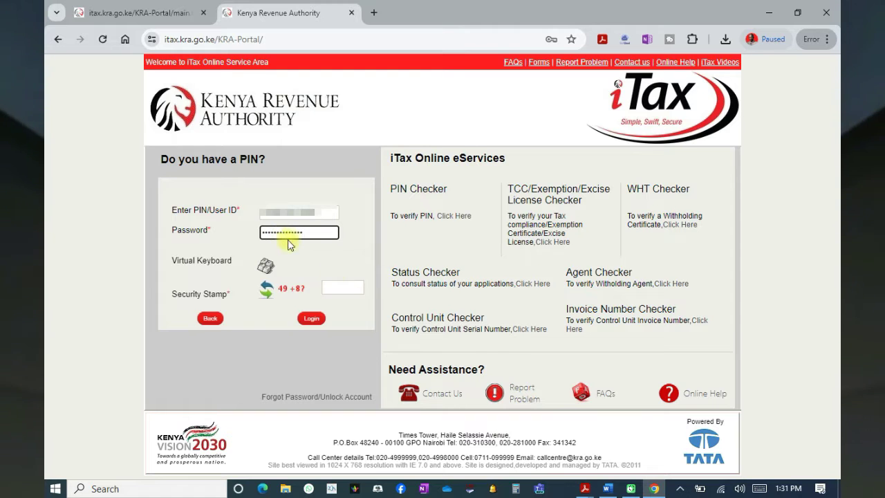
left_click(339, 286)
type("57")
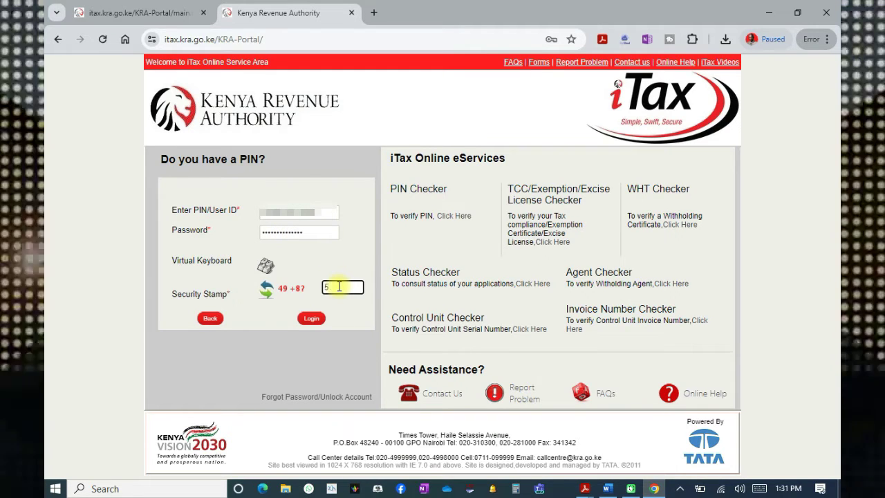
left_click(311, 319)
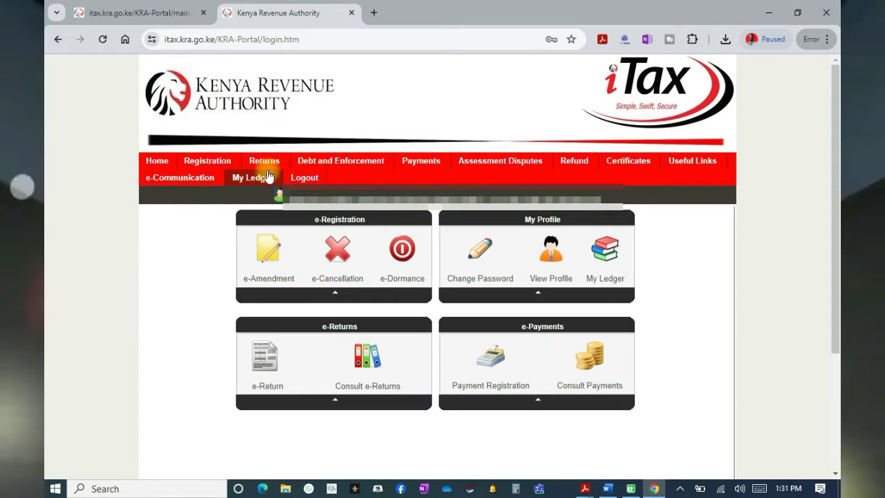
mouse_move(267, 165)
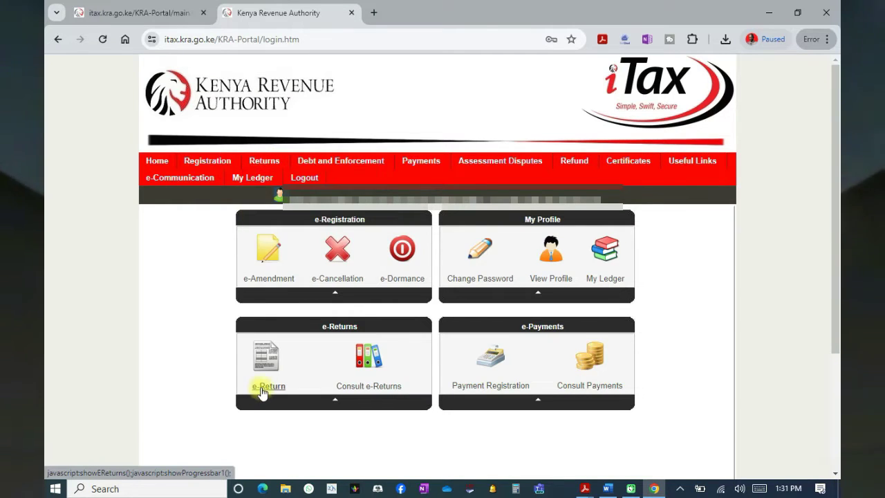
Choose the Income Tax - Resident Individual obligation under e-Return and download its Excel form
left_click(261, 391)
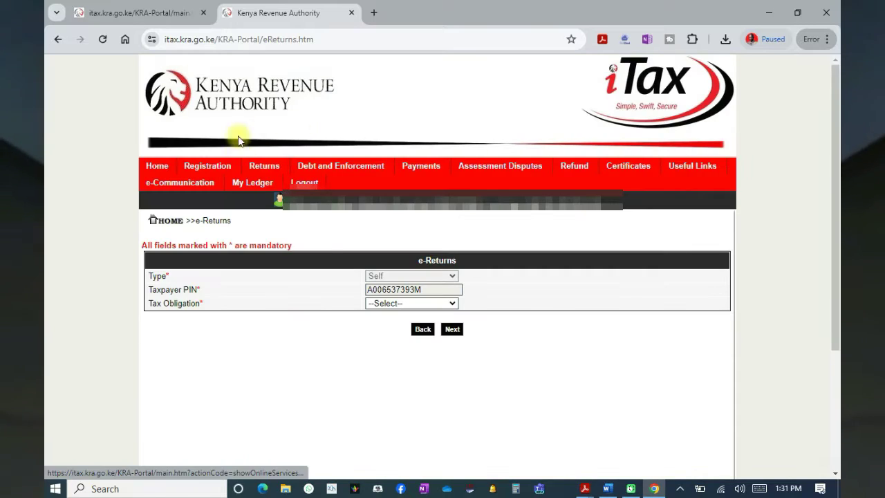
left_click(452, 304)
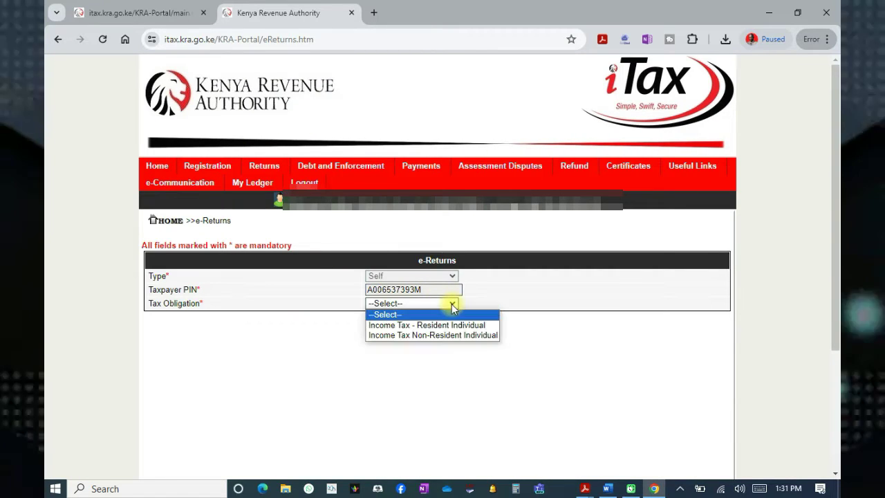
left_click(391, 323)
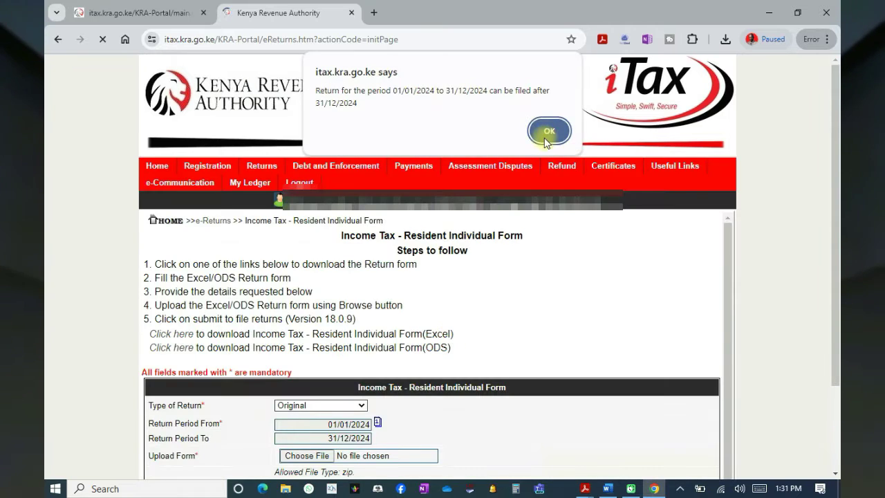
left_click(548, 131)
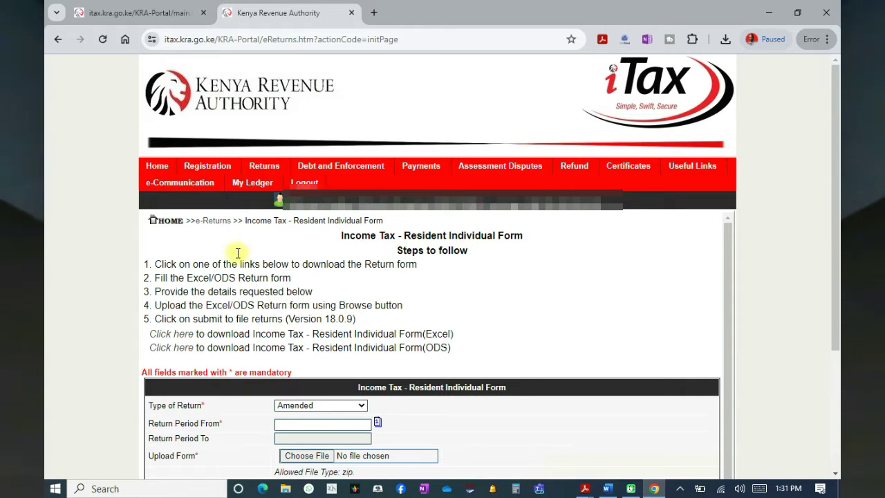
scroll(358, 347, "down", 1)
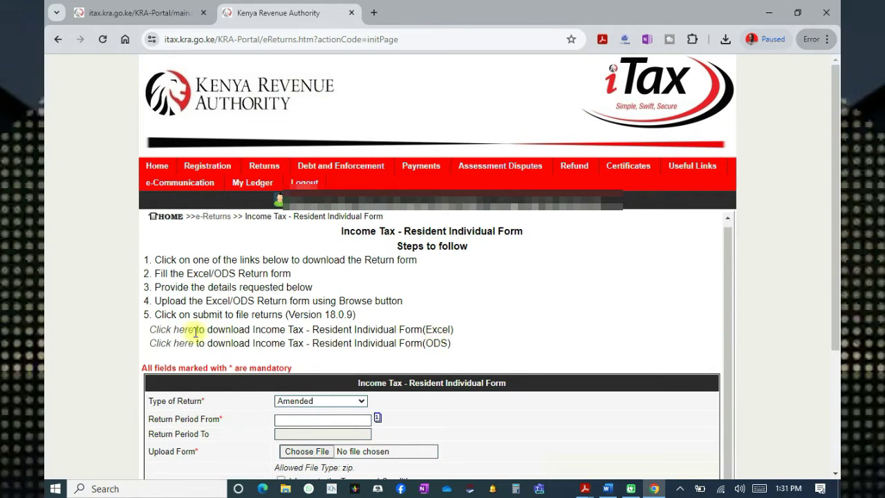
left_click(166, 332)
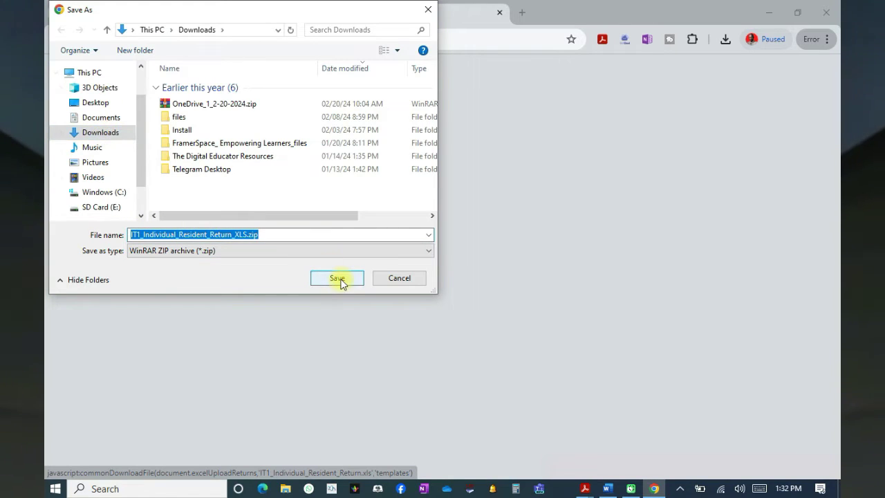
Save IT1_Individual_Resident_Return_XLS.zip to Downloads and look at its extraction options
left_click(337, 278)
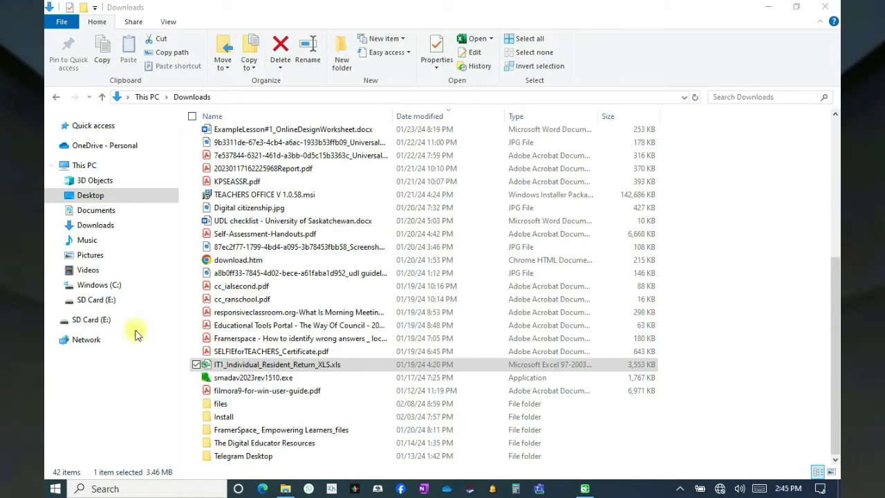
scroll(237, 257, "up", 7)
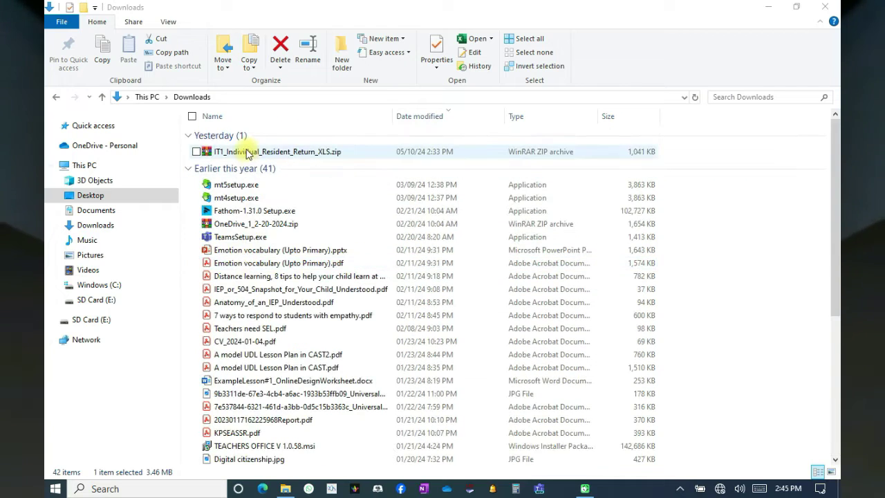
left_click(246, 153)
right_click(247, 150)
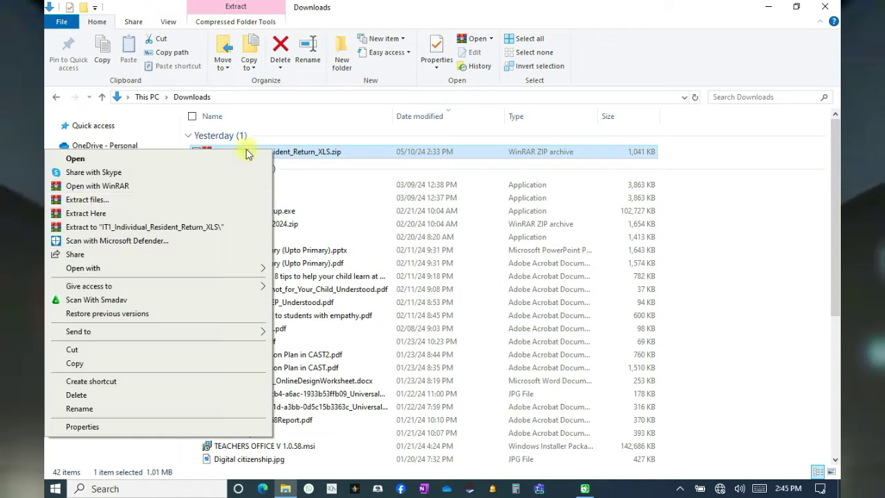
key("Escape")
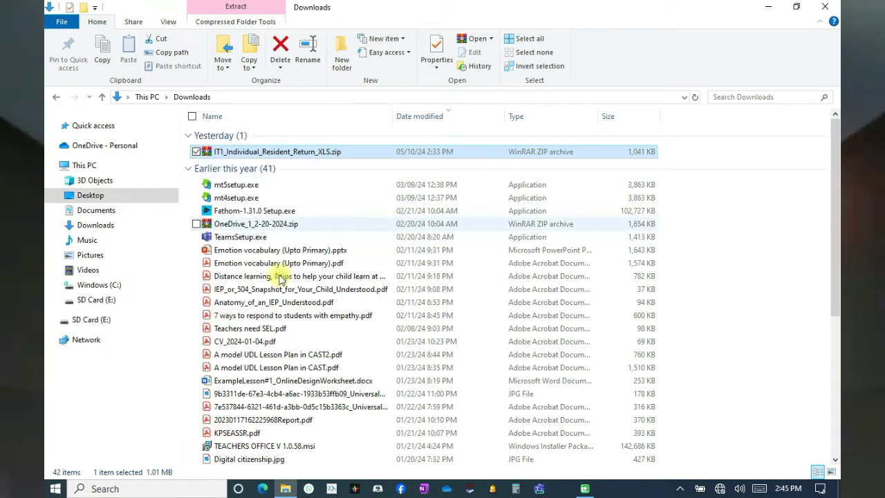
Open IT1_Individual_Resident_Return_XLS.xls from Downloads in Excel
left_click(235, 168)
left_click(708, 248)
scroll(421, 279, "down", 6)
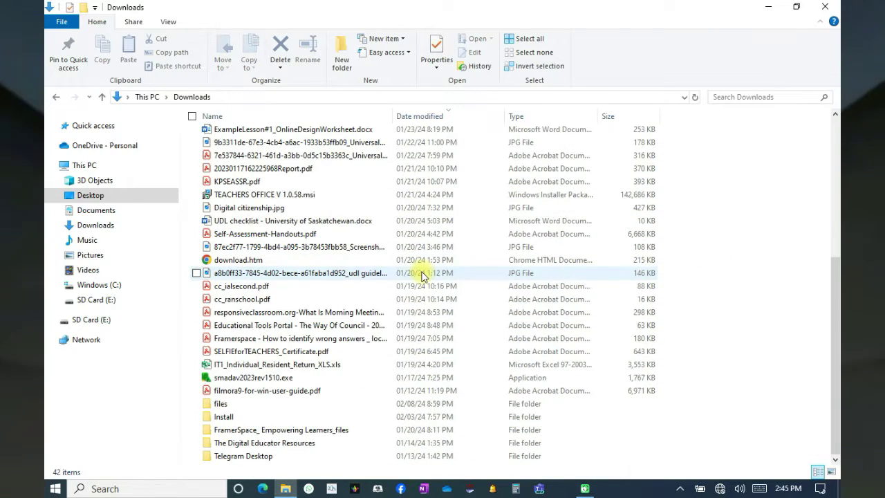
left_click(271, 370)
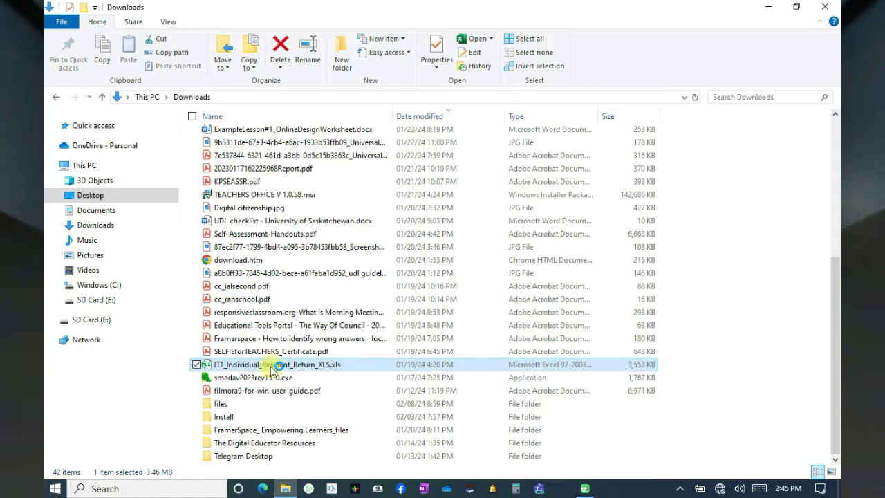
double_click(271, 370)
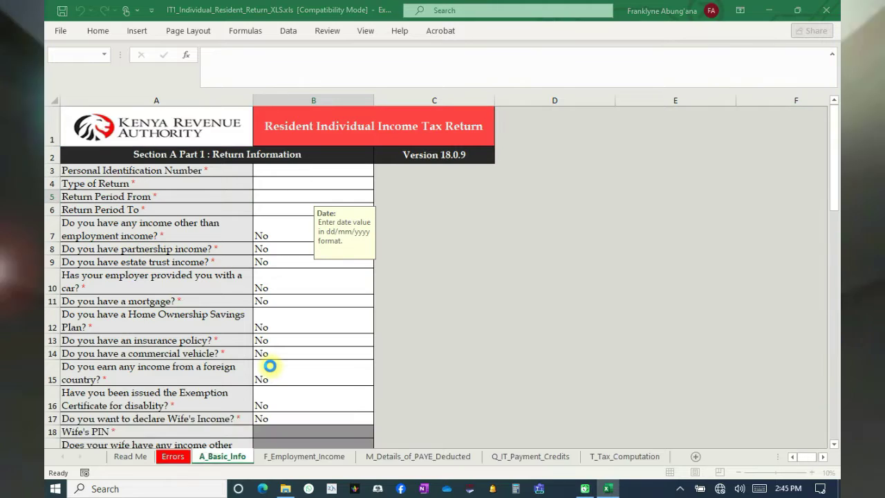
Dismiss the warning and choose Enable VBA macros in Trust Center Macro Settings
left_click(517, 283)
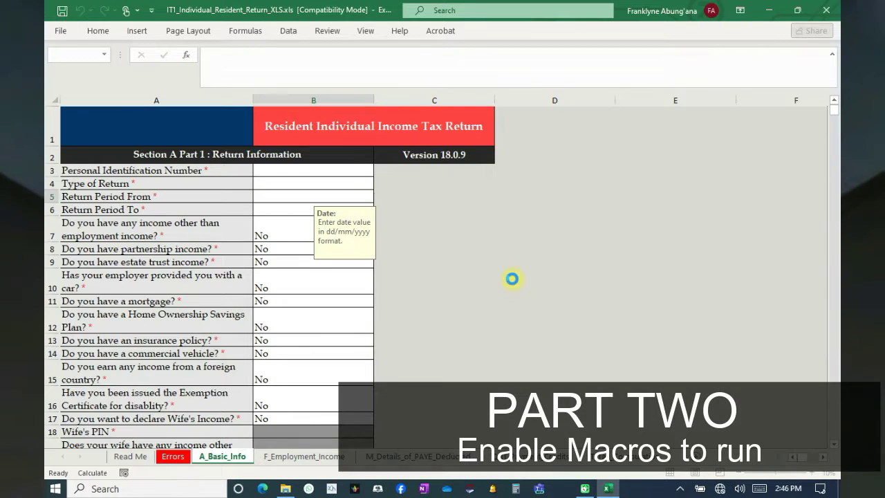
left_click(61, 31)
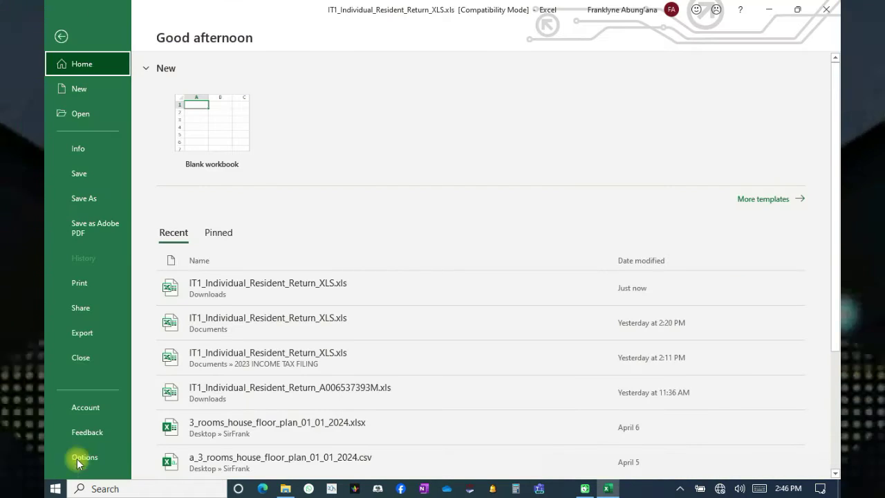
left_click(82, 454)
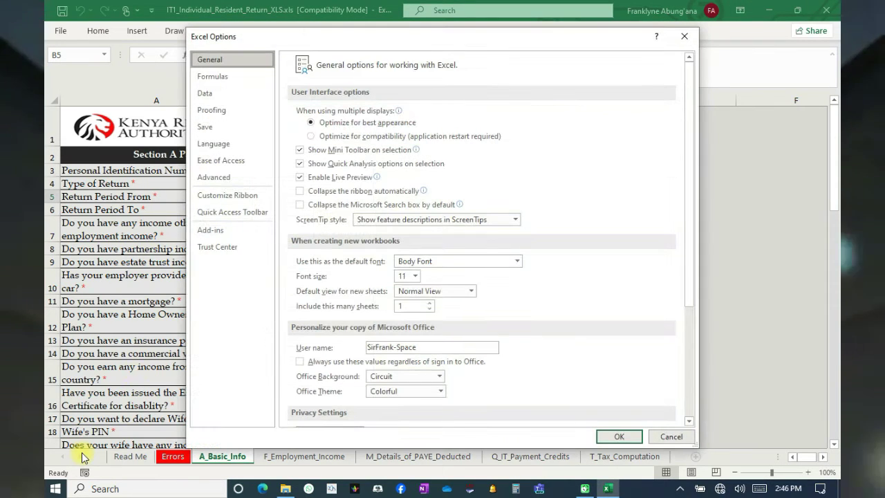
left_click(219, 247)
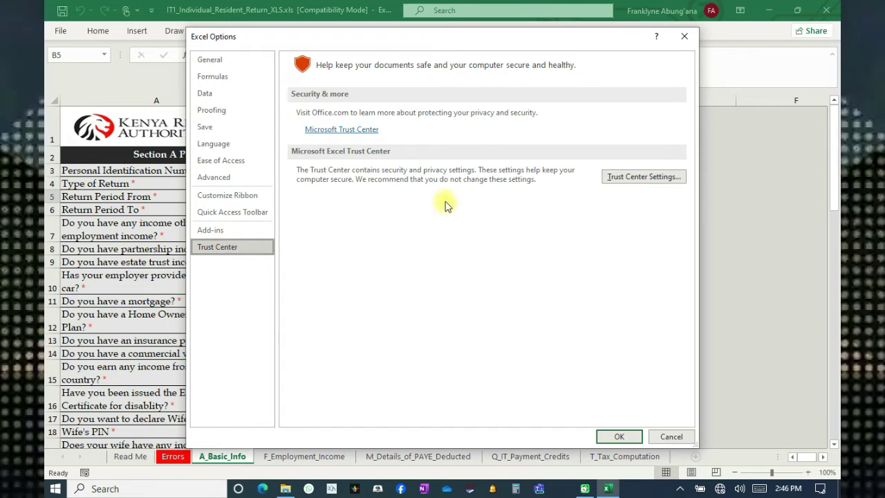
left_click(623, 178)
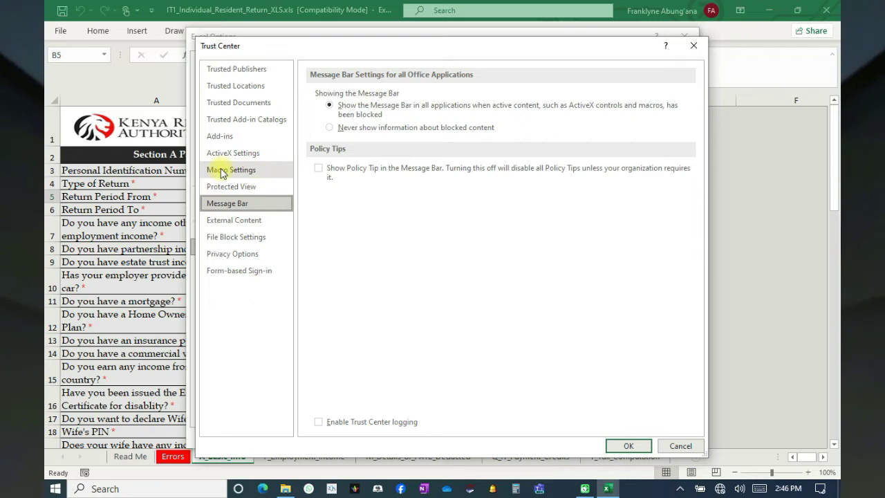
left_click(214, 171)
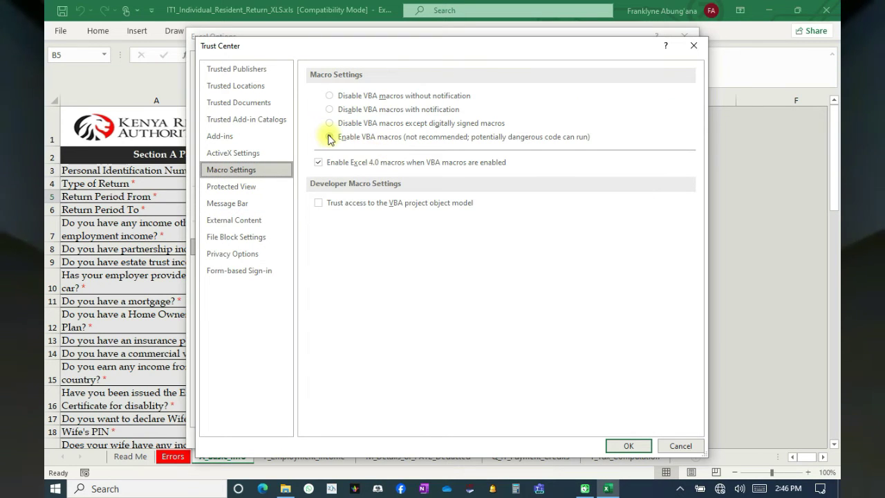
left_click(628, 446)
left_click(618, 436)
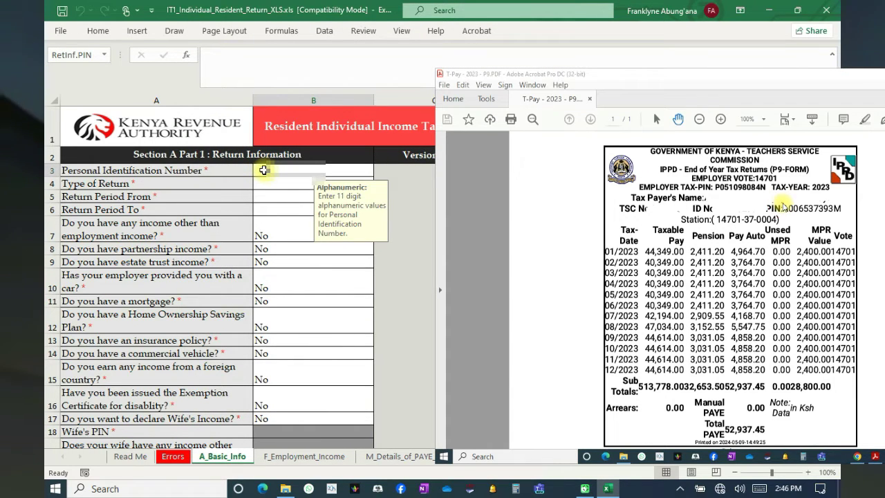
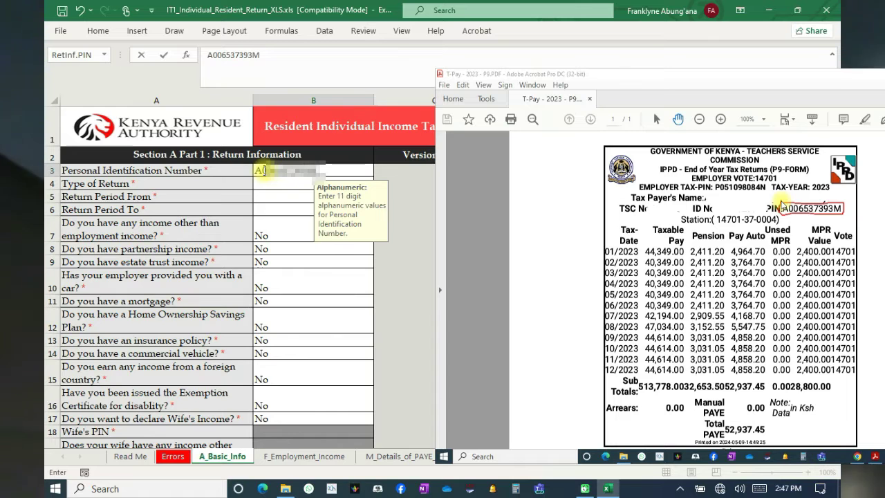
Enter the taxpayer's PIN in B3 and set Type of Return to Amended
key("Return")
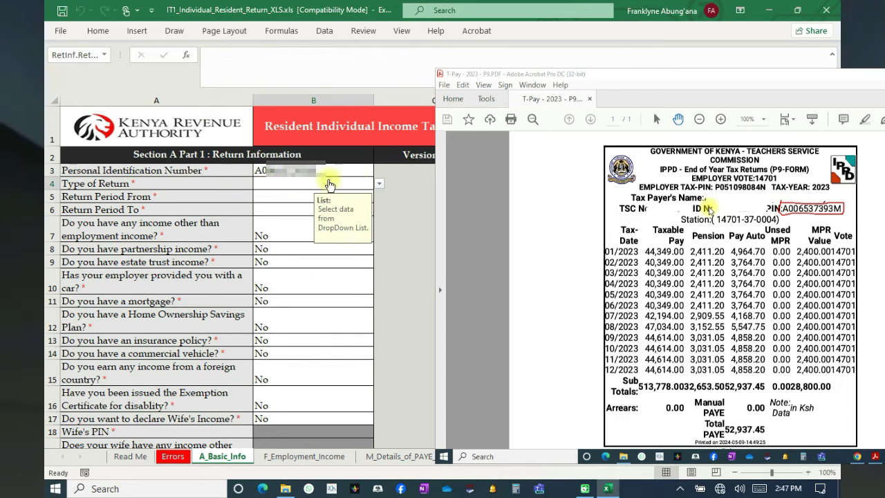
left_click(379, 183)
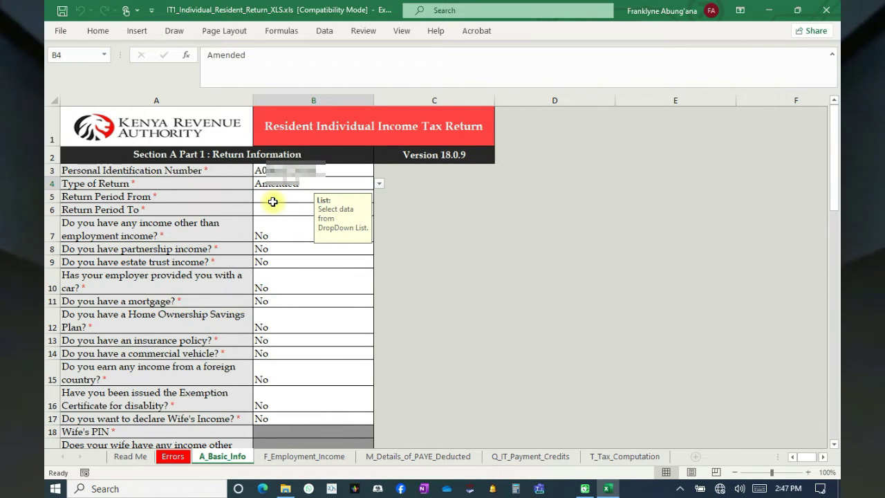
Enter the return period 01/01/2023 to 31/12/2023 in B5 and B6
left_click(272, 195)
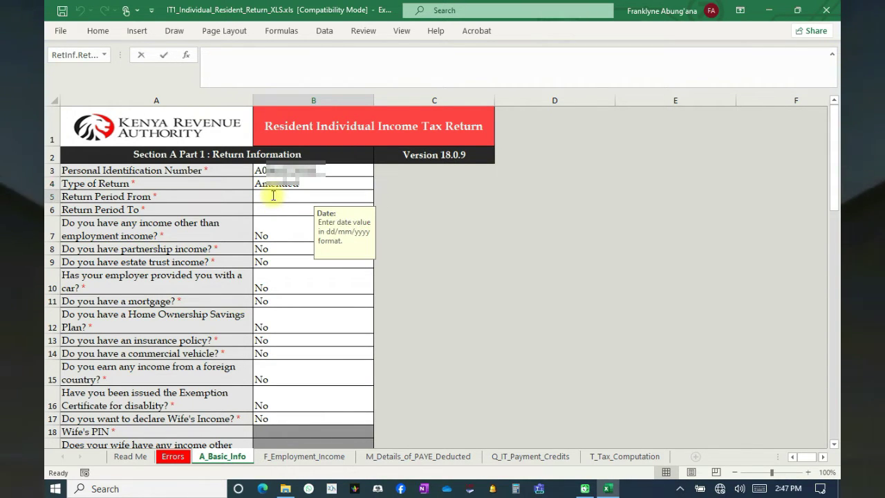
type("01/01/2023")
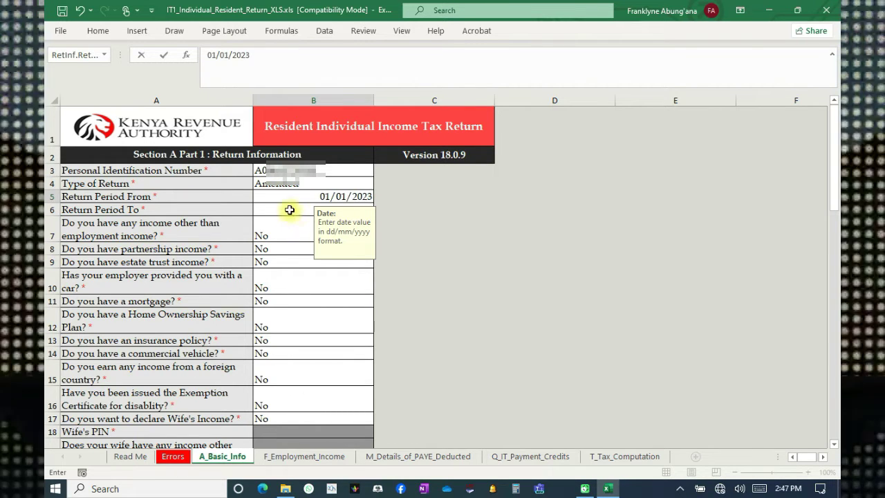
left_click(289, 210)
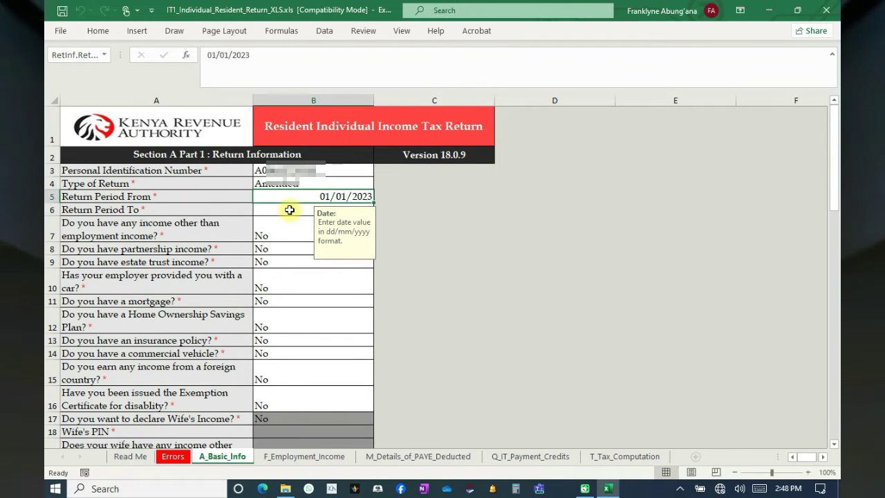
left_click(287, 209)
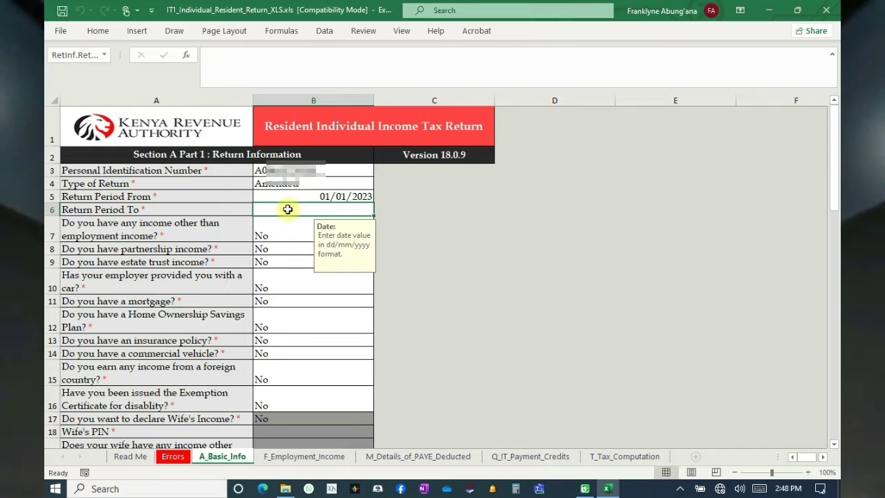
type("31/1")
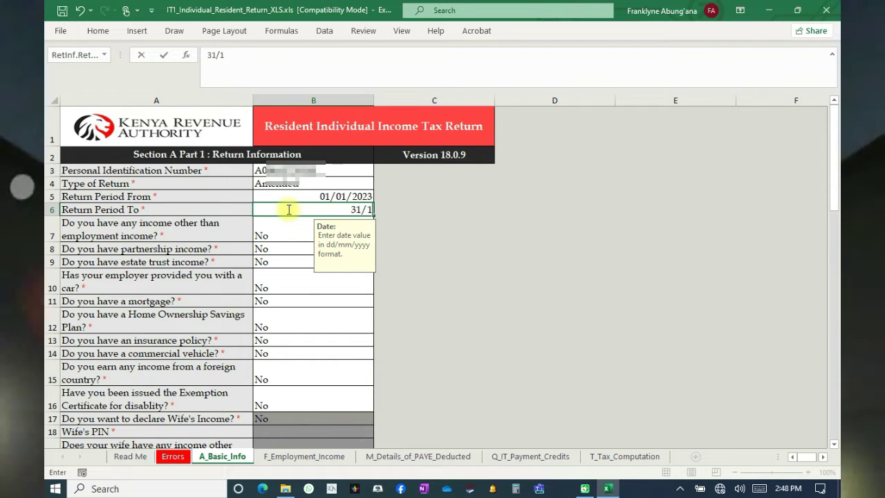
type("2/202")
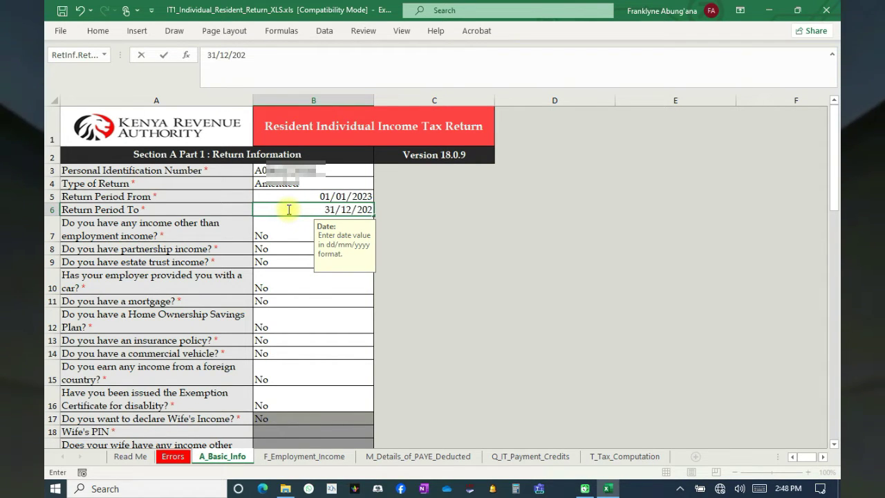
type("3")
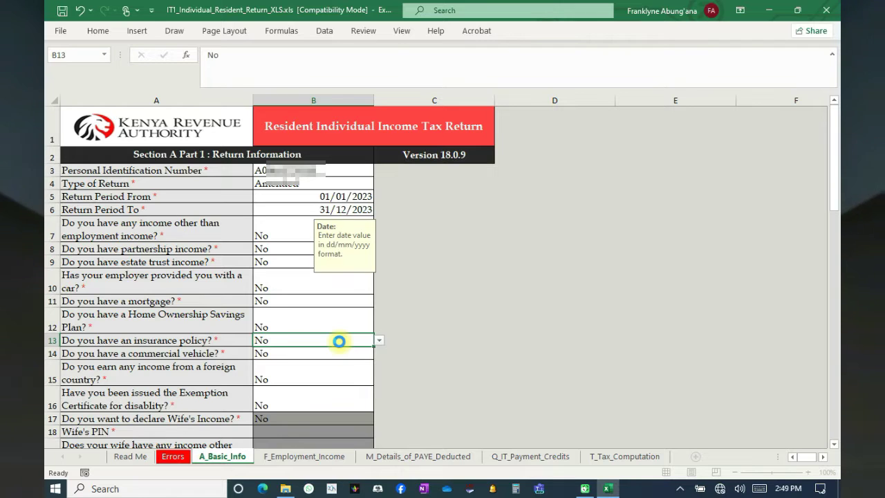
key("ctrl+z")
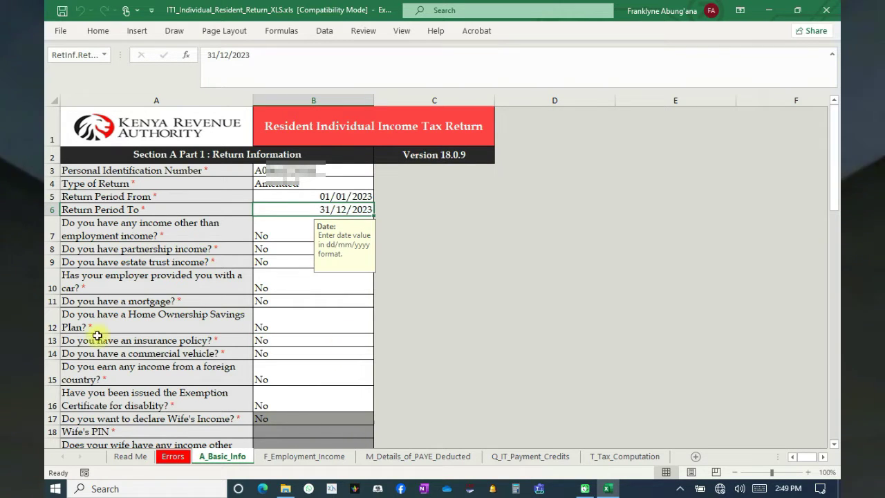
Answer Yes to the insurance policy question and continue to F_Employment_Income
left_click(304, 340)
left_click(380, 343)
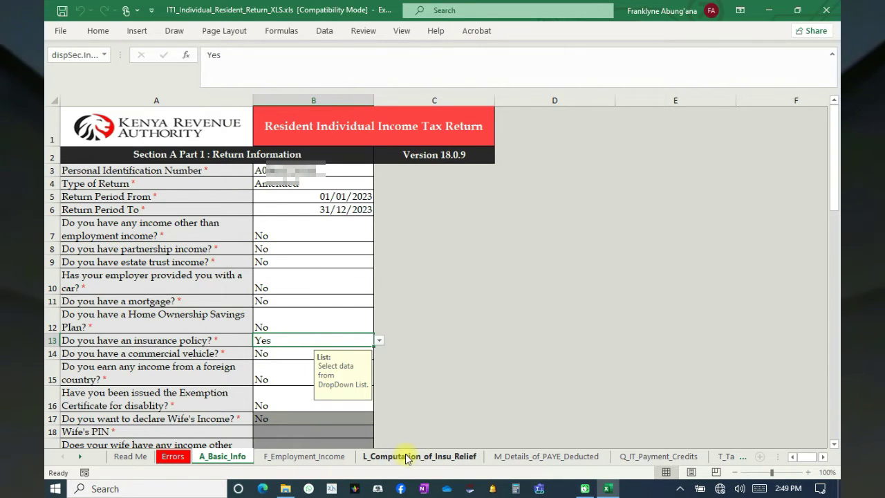
scroll(229, 396, "down", 2)
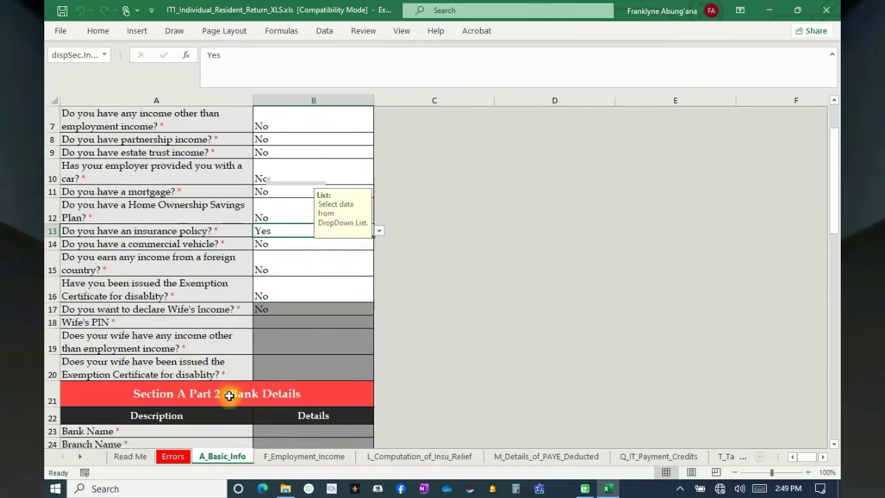
scroll(229, 395, "down", 14)
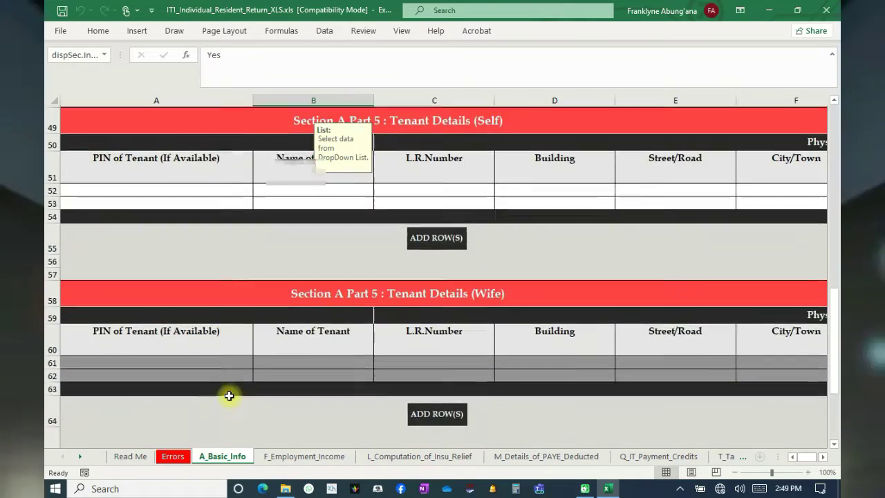
scroll(229, 396, "up", 3)
scroll(230, 398, "down", 8)
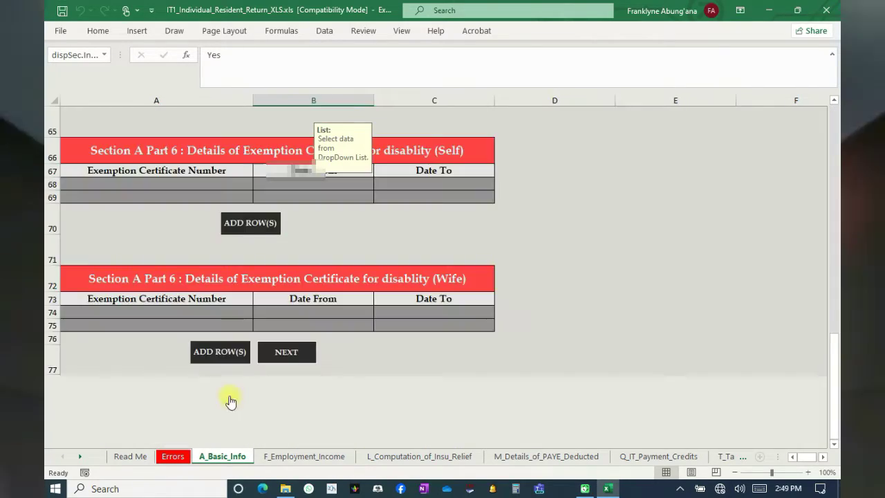
scroll(272, 413, "up", 3)
scroll(278, 378, "down", 4)
left_click(287, 277)
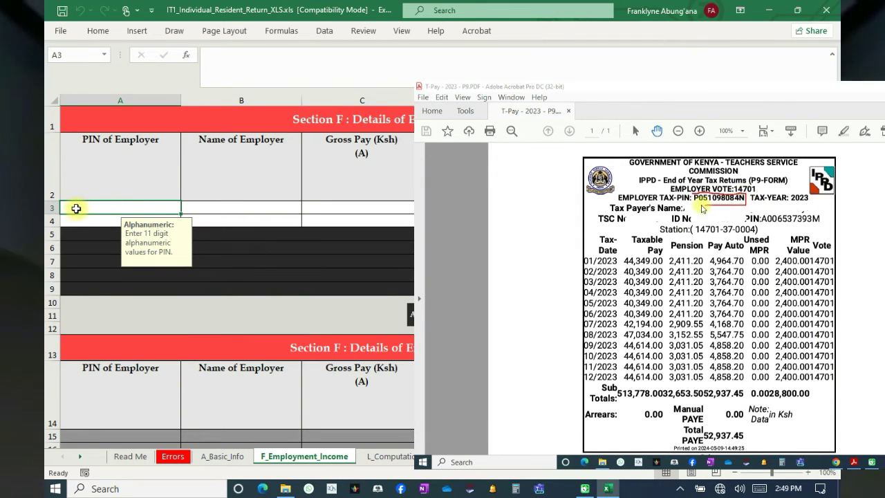
Enter the employer's PIN and the employer name TEACHERS SERVICE COMMISSION
type("PIN of Employer")
key("End")
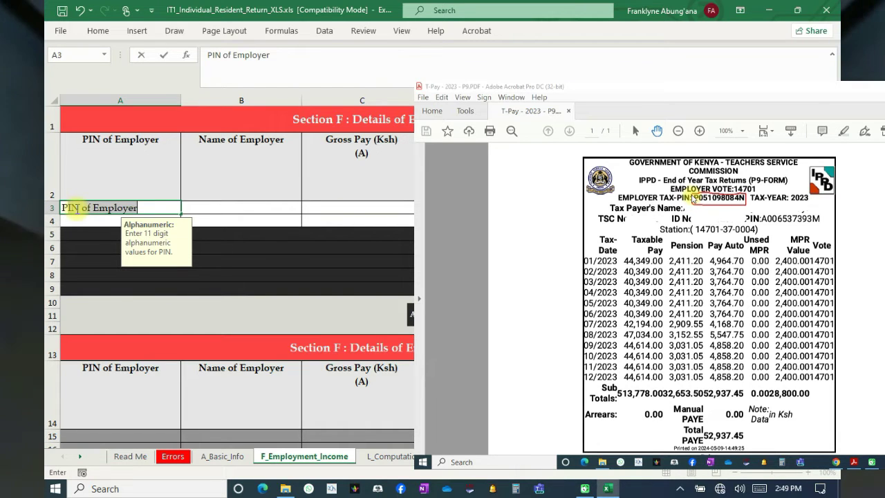
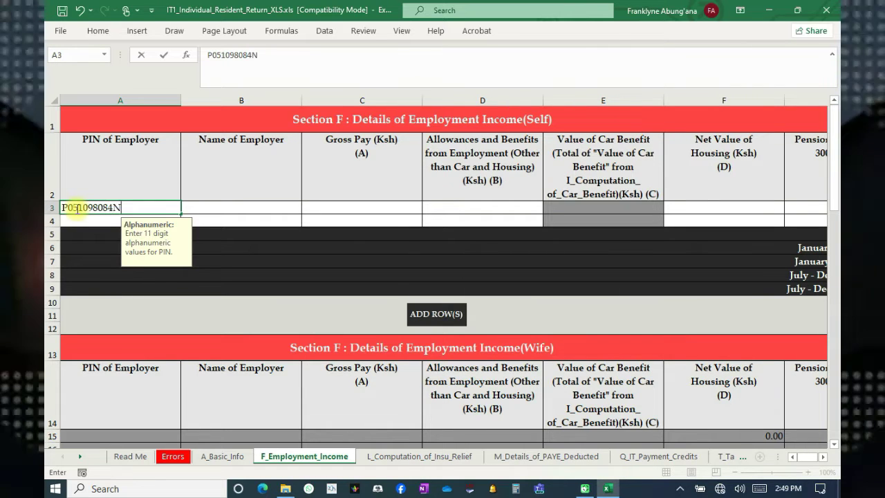
left_click(198, 202)
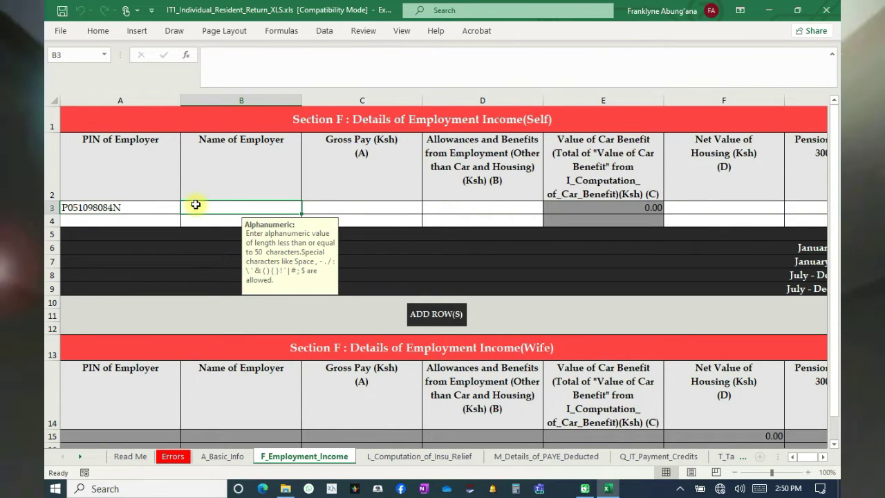
type("TEACHER")
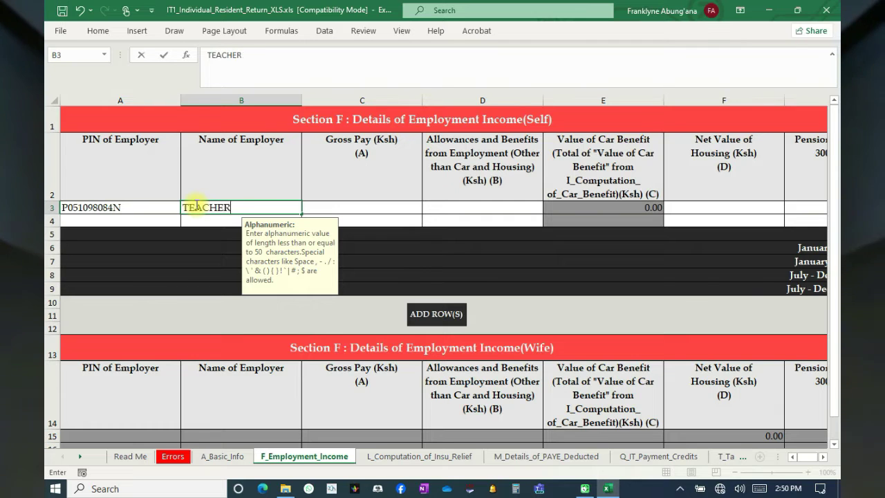
type("S SERVI")
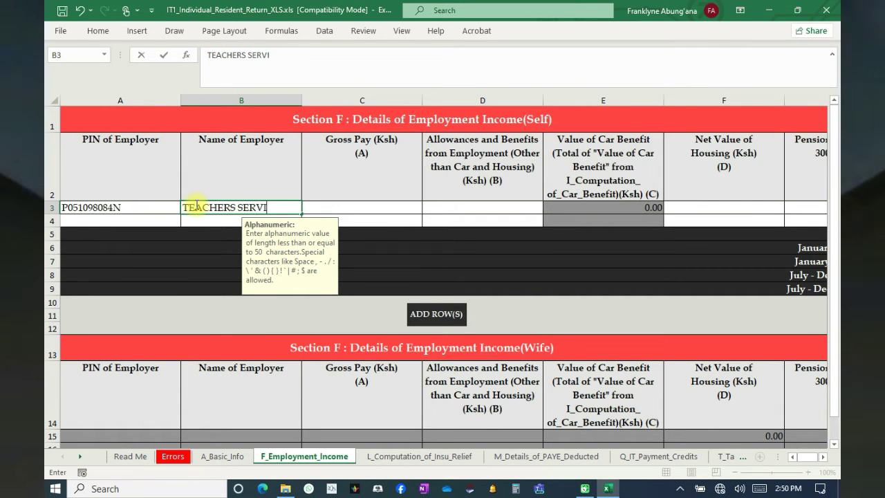
type("CE COMMISSION")
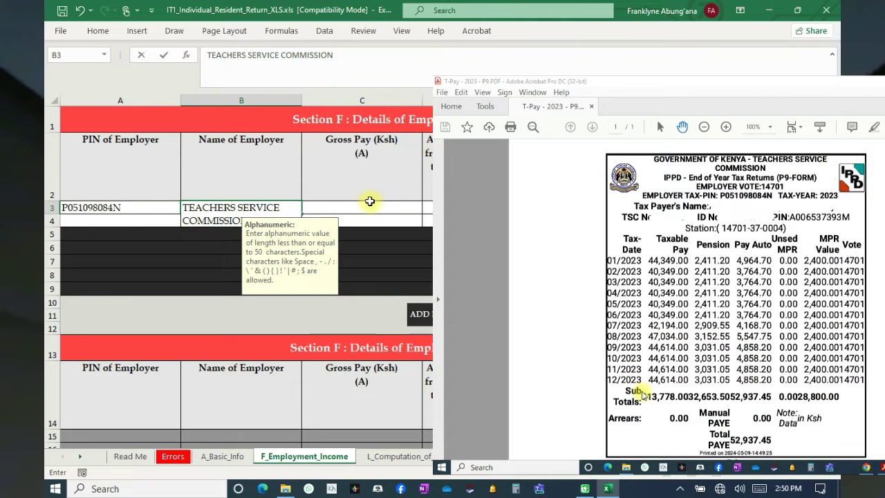
left_click(360, 207)
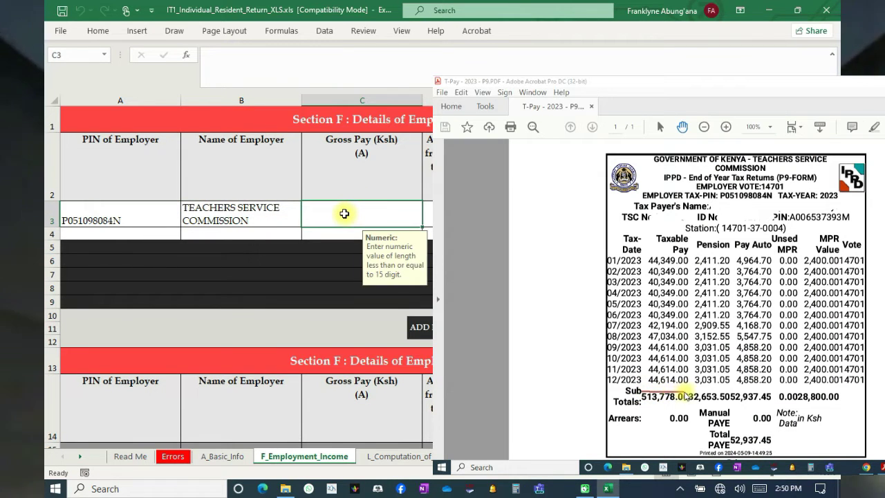
Enter gross pay 513,778 with zero allowances, housing and pension
double_click(345, 213)
type("513")
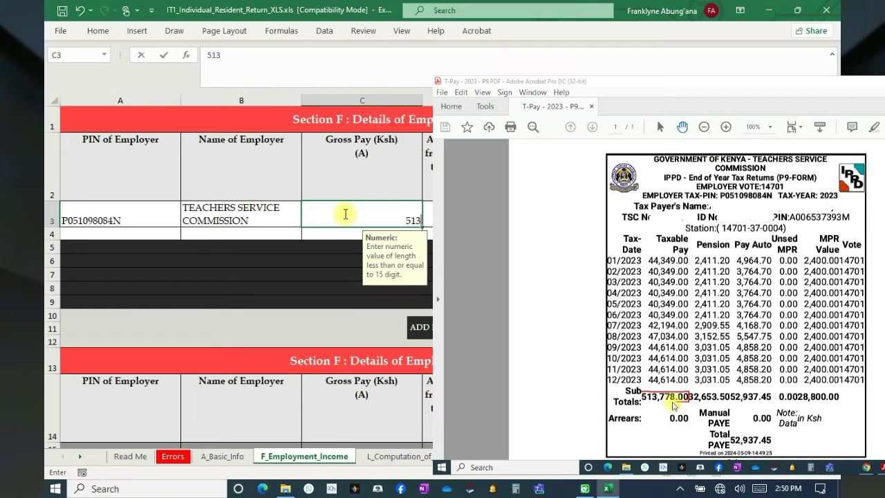
type("778")
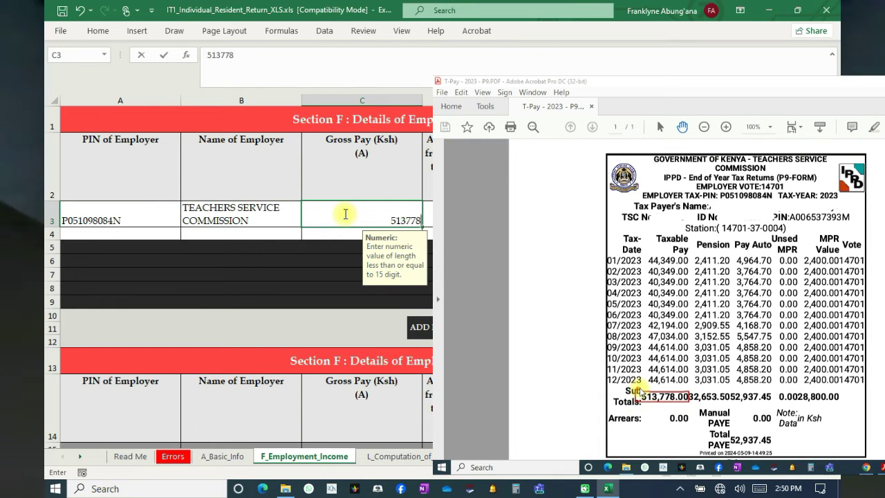
key("Tab")
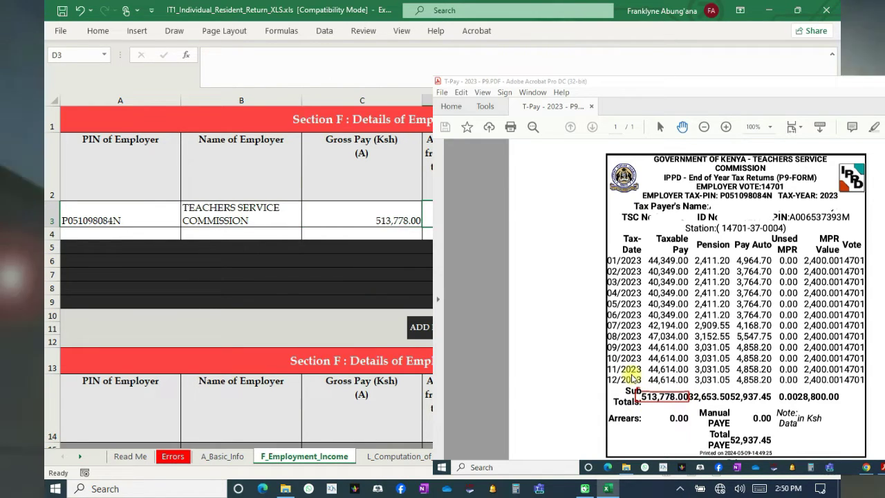
type("0")
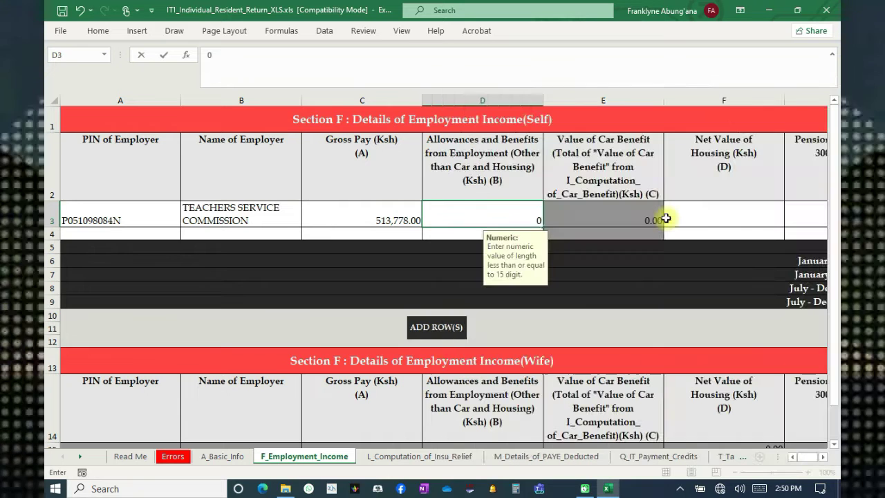
key("Tab")
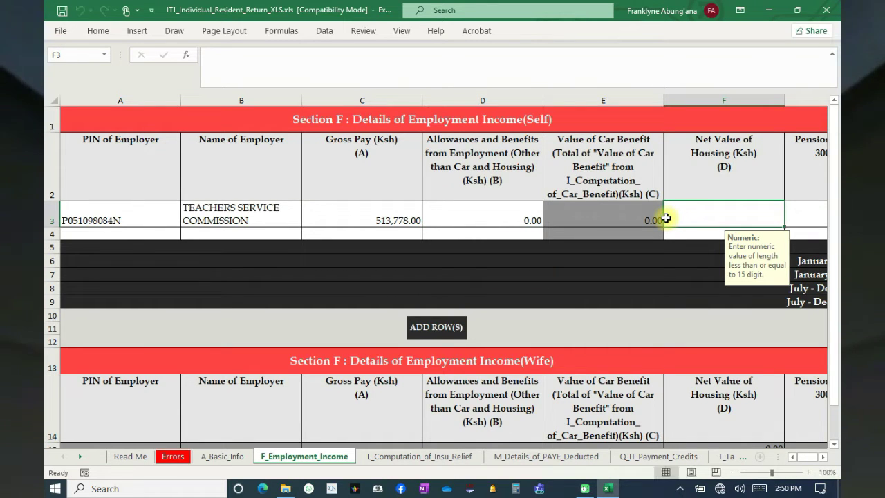
key("Tab")
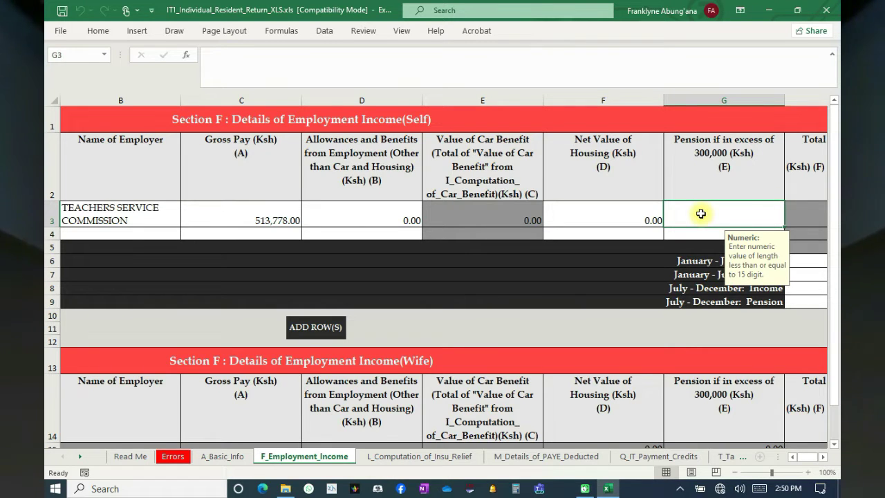
type("0")
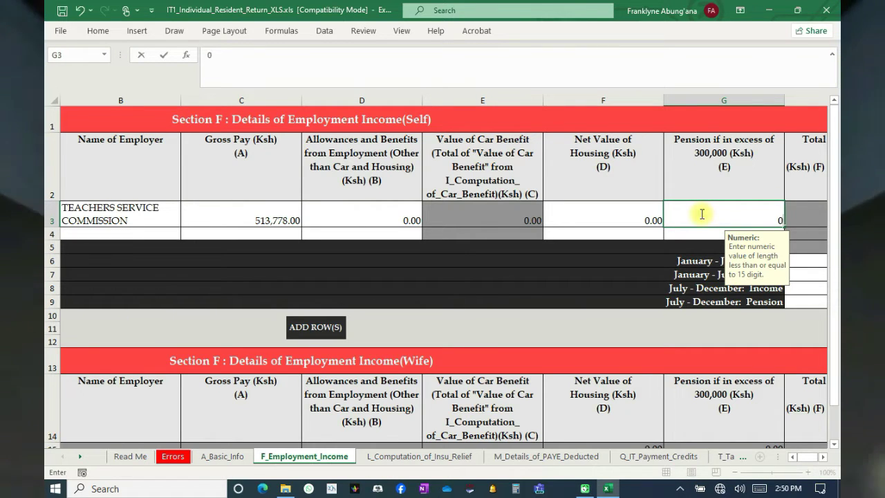
key("Return")
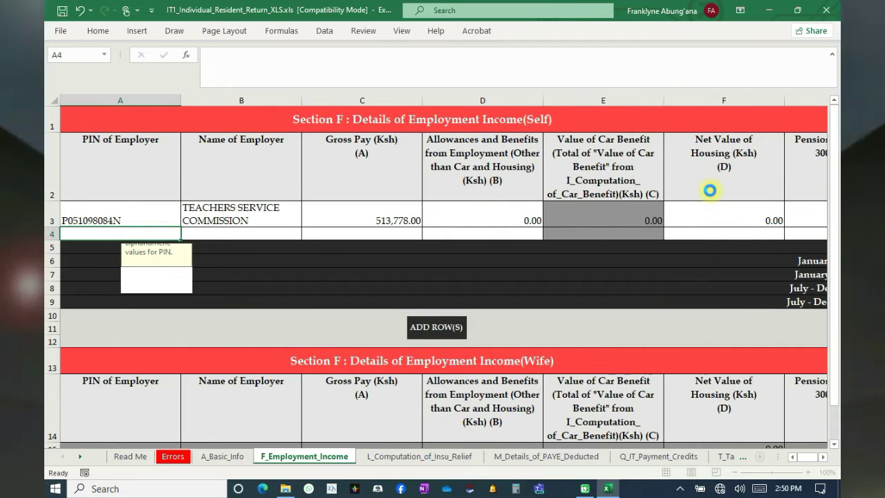
Enter half-year incomes 246,094 and 267,684 and pensions 14,467.20 and 18,186.30 in H6:H9
left_click_drag(823, 456, 823, 456)
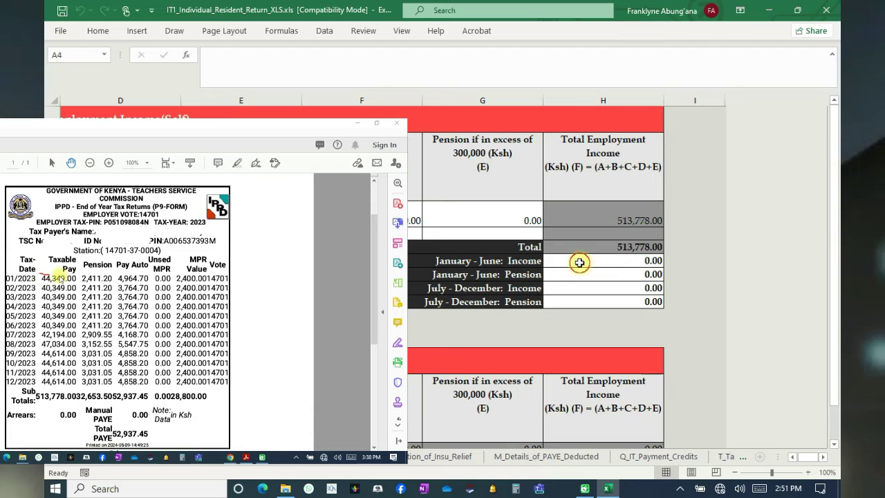
left_click(580, 263)
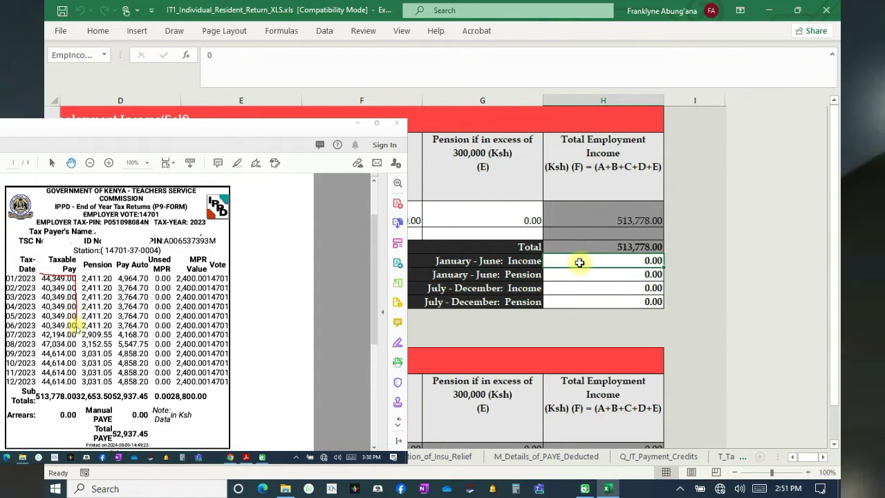
type("246")
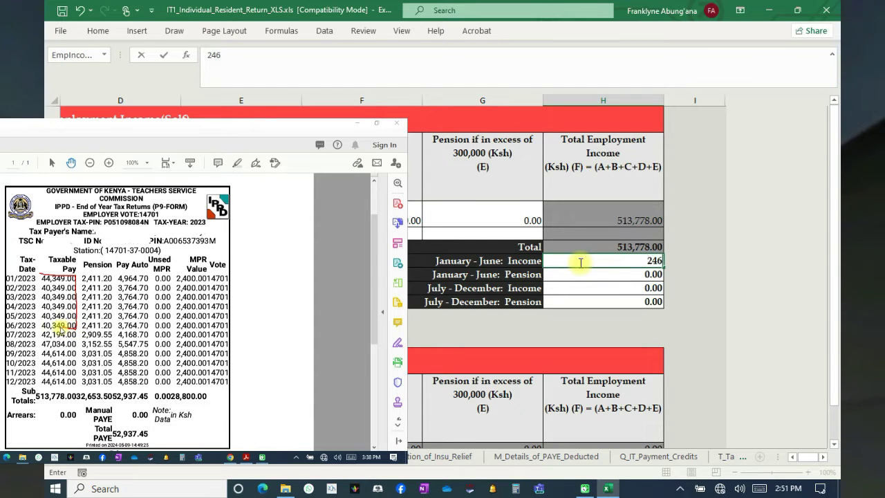
type("094")
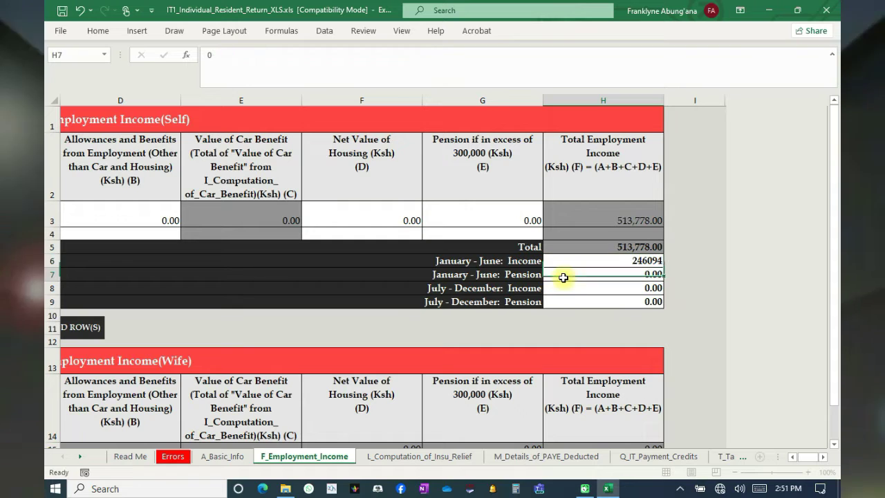
left_click(563, 277)
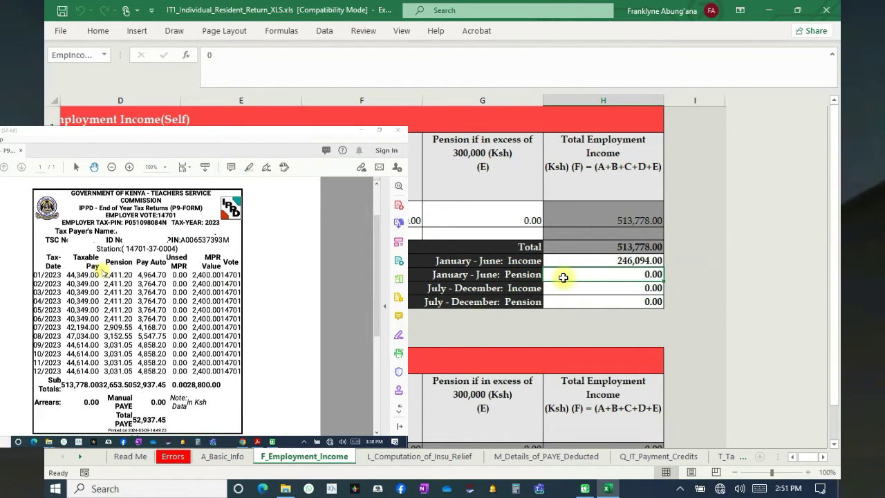
type("14")
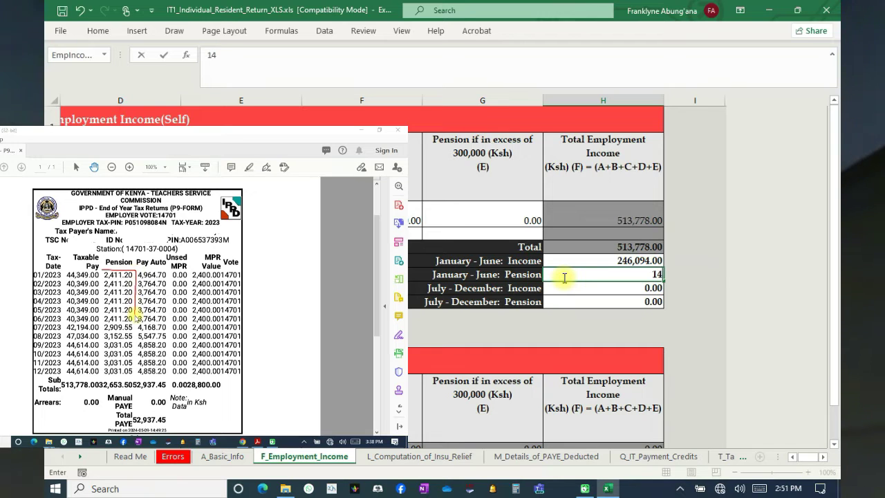
type("467.2")
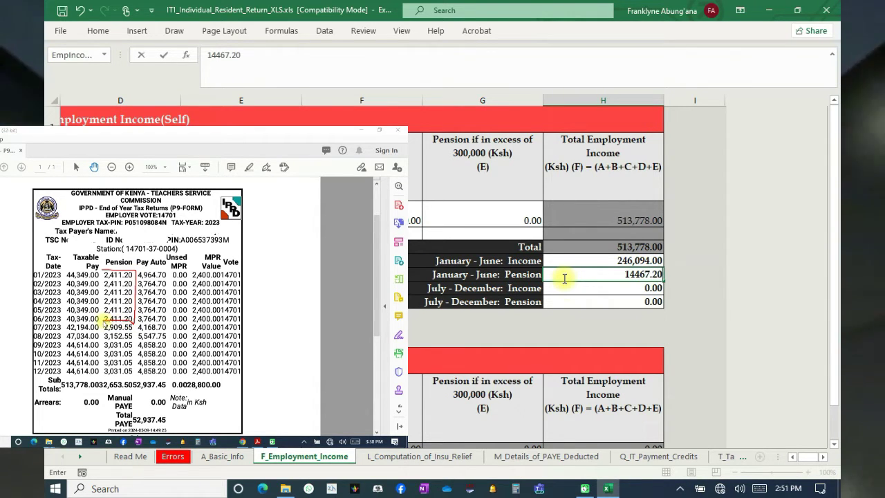
left_click(572, 290)
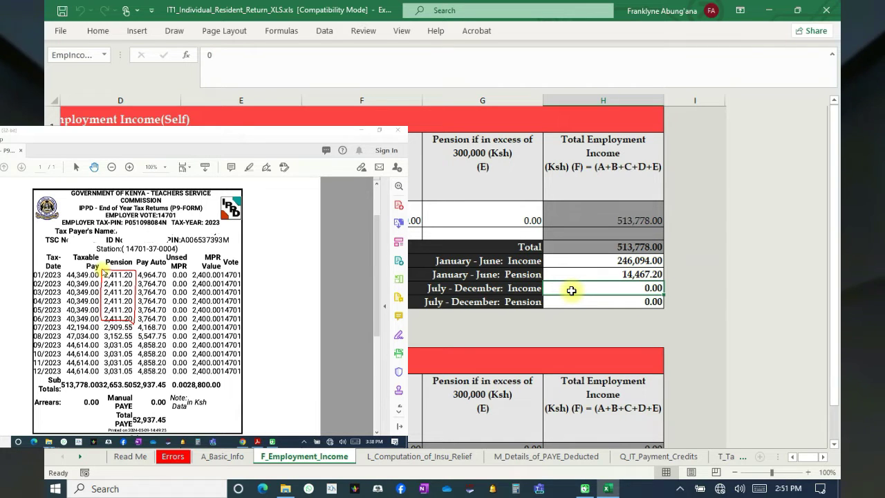
type("267")
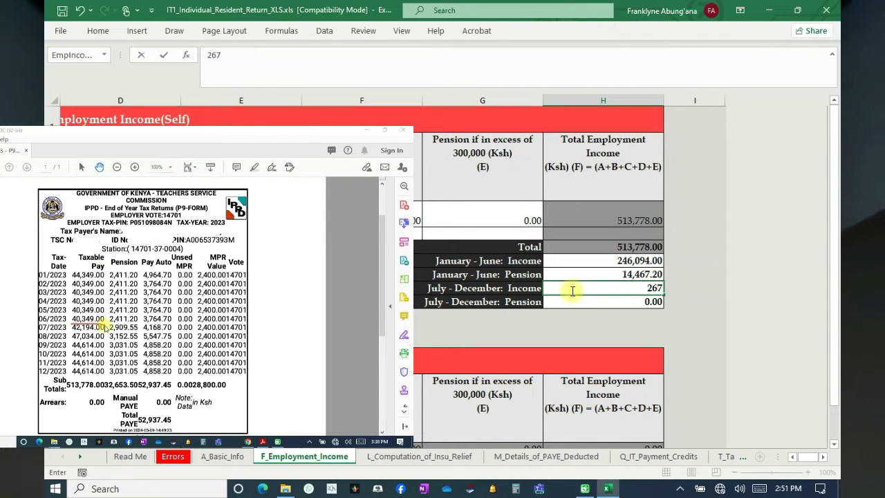
type("684")
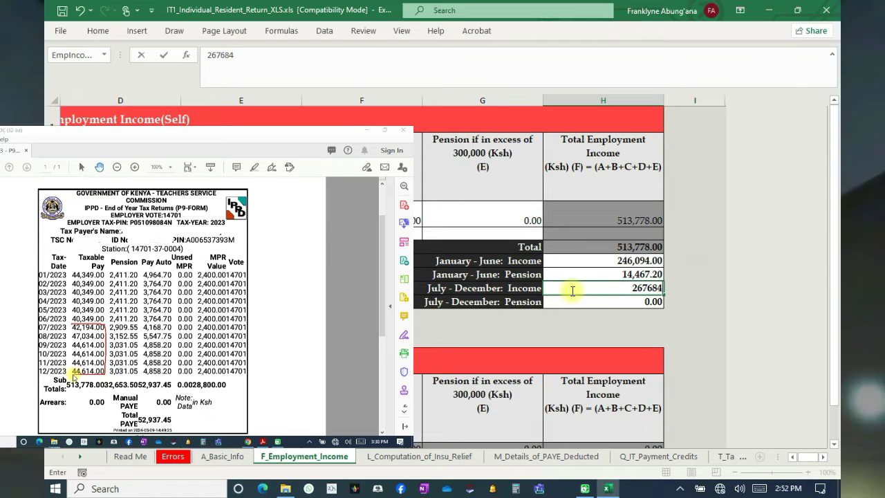
key("Return")
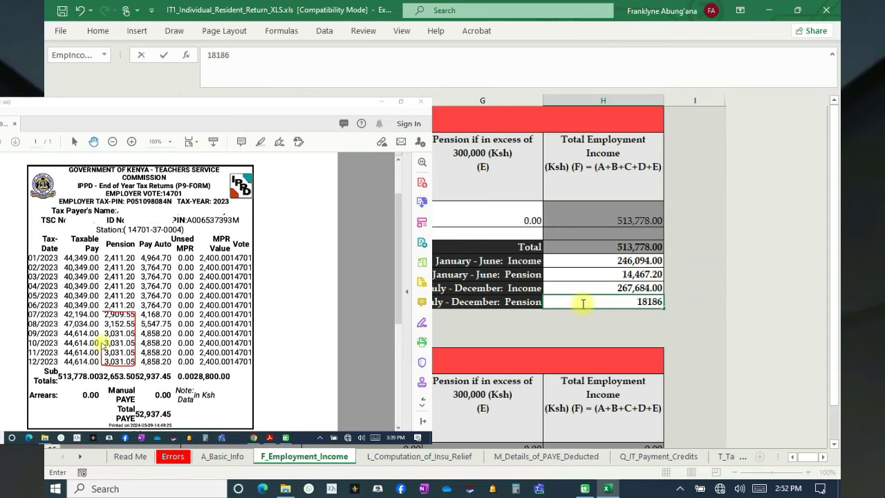
type("0")
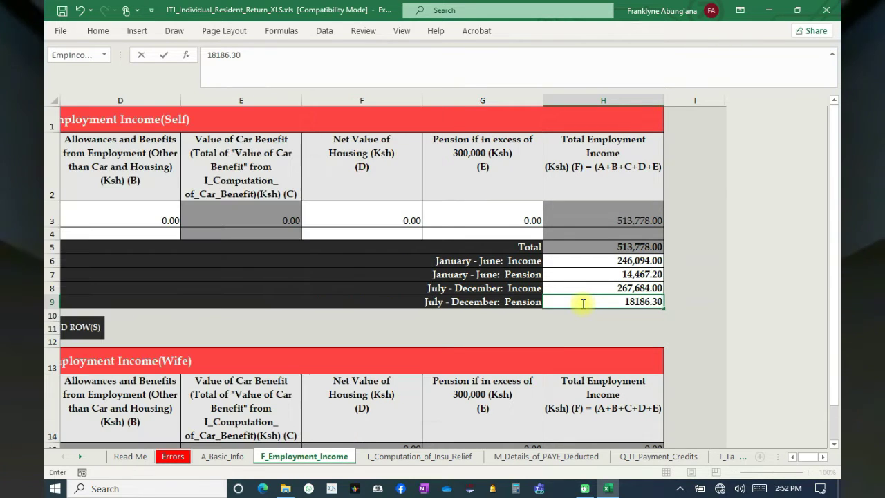
left_click(585, 289)
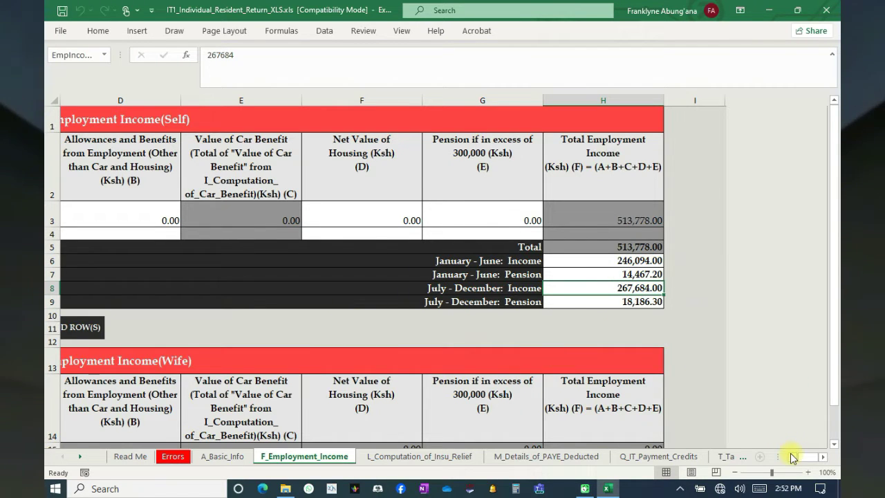
Continue to the L_Computation_of_Insu_Relief sheet with NEXT
scroll(793, 458, "left", 3)
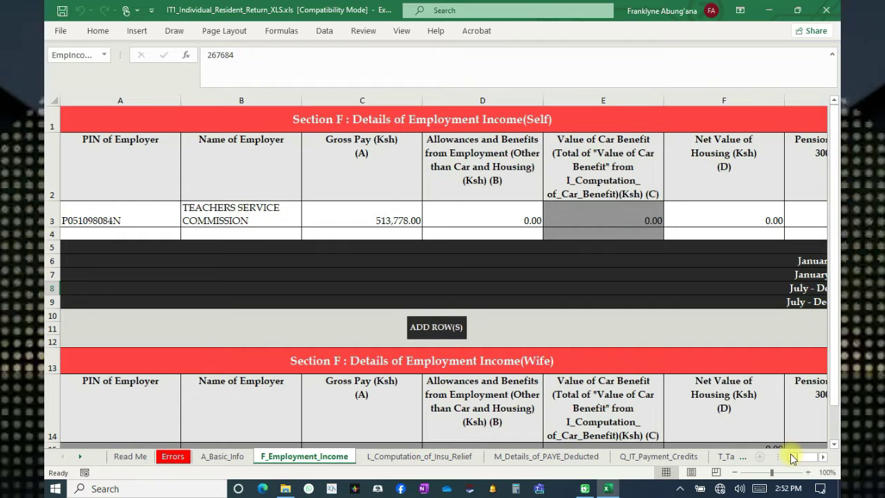
scroll(526, 303, "down", 1)
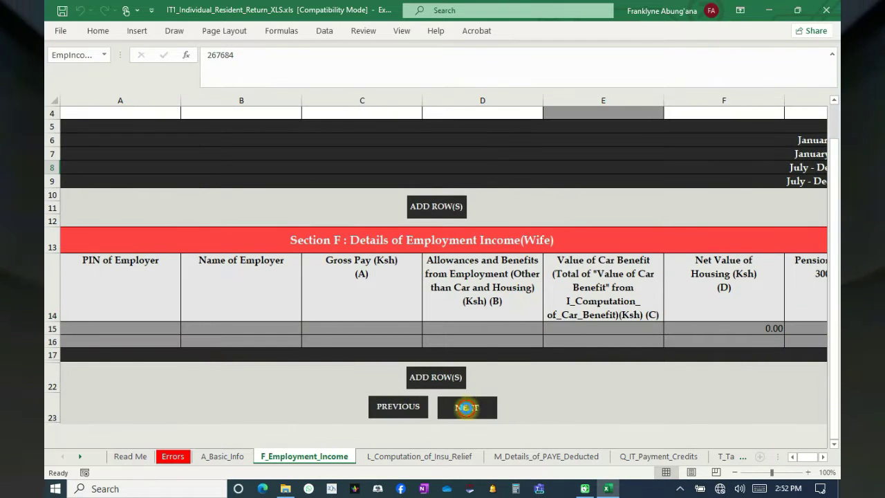
left_click(467, 407)
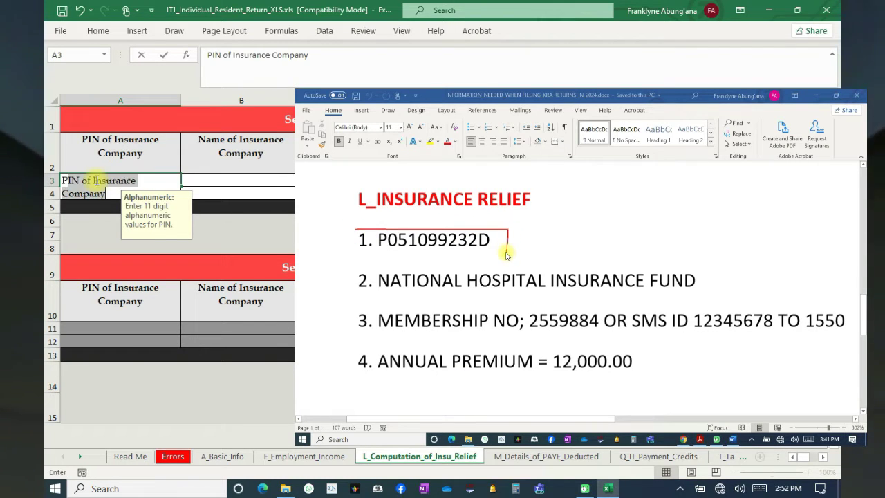
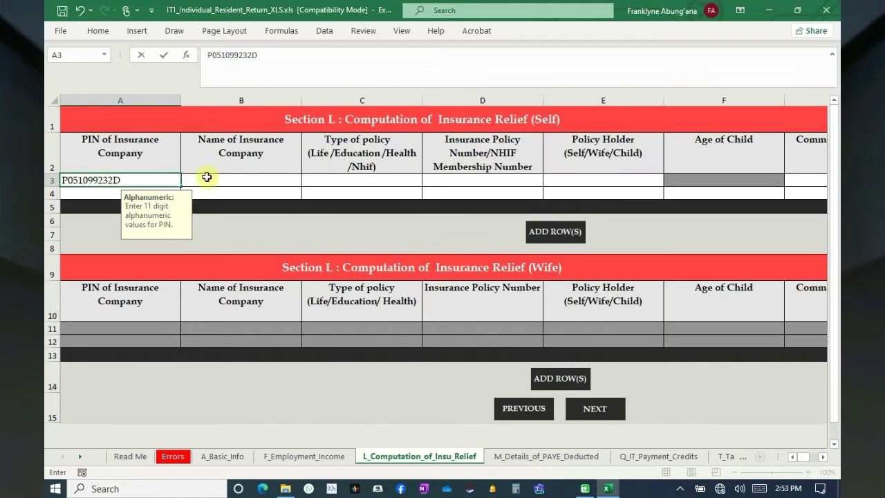
Enter the insurer's PIN, name NATIONAL HOSPITAL INSURANCE FUND and policy type Nhif
left_click(207, 177)
type("Na")
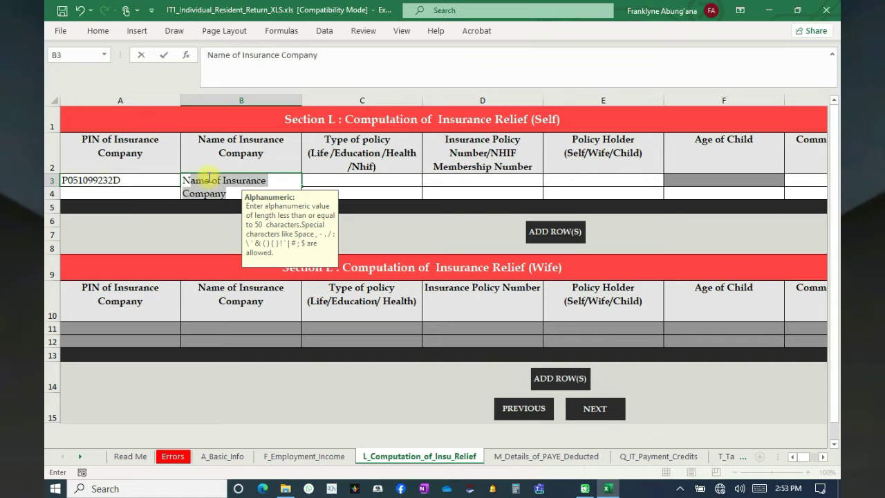
type("TIONAL ")
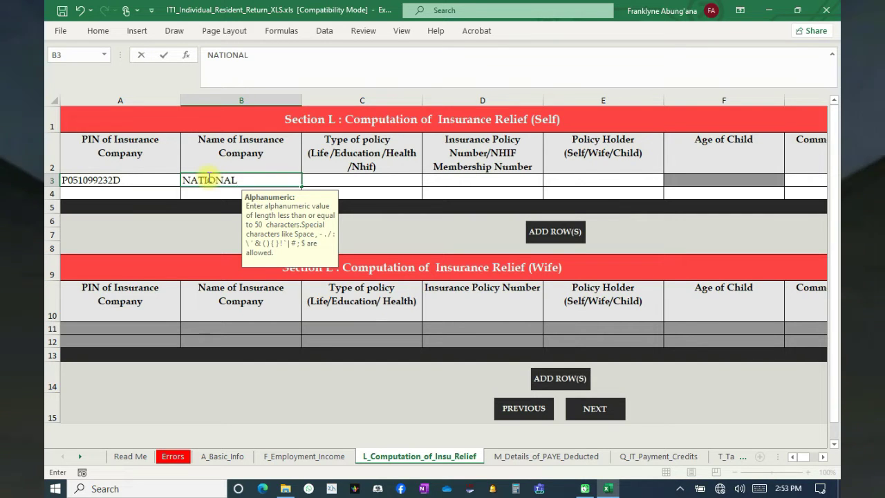
type("HO")
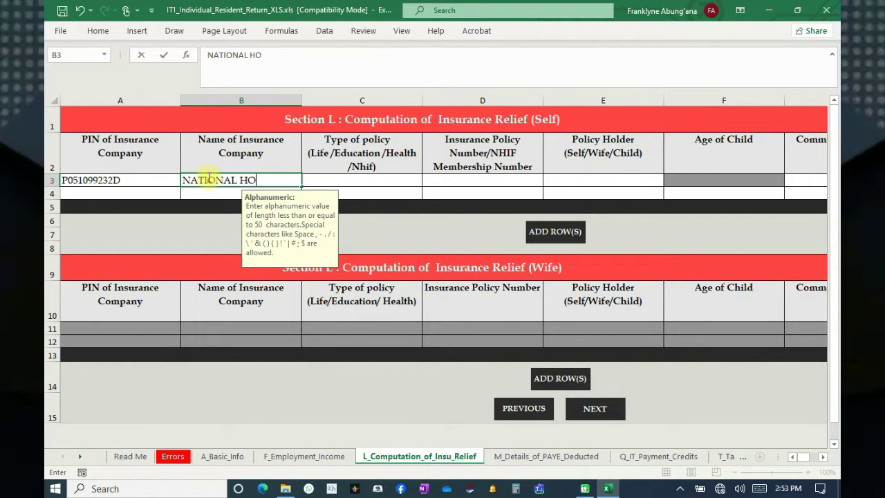
type("SPITAL")
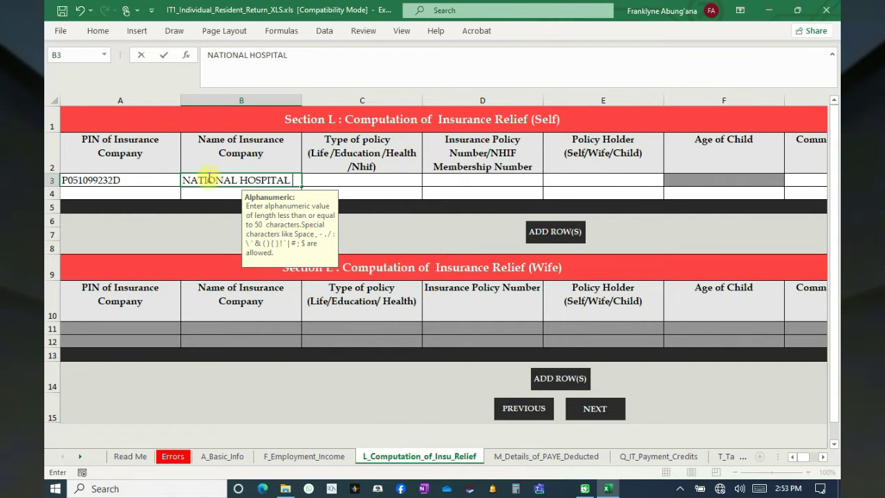
type(" INSURANCE")
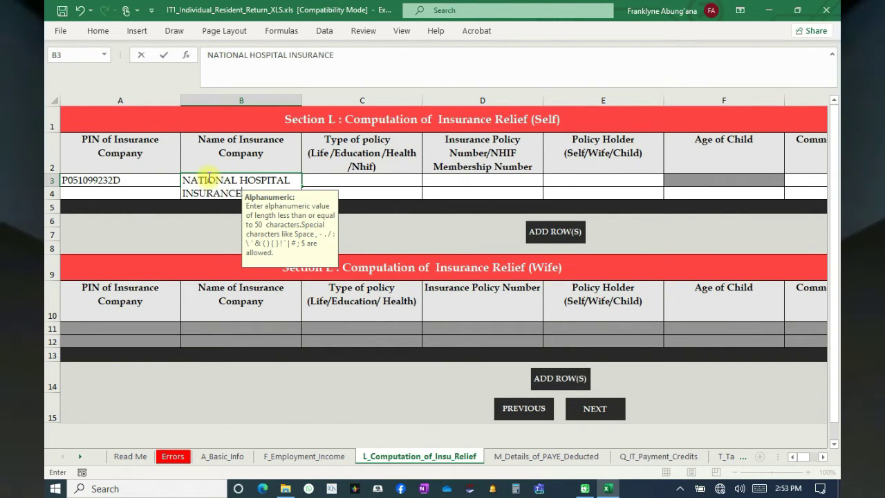
type(" FUND")
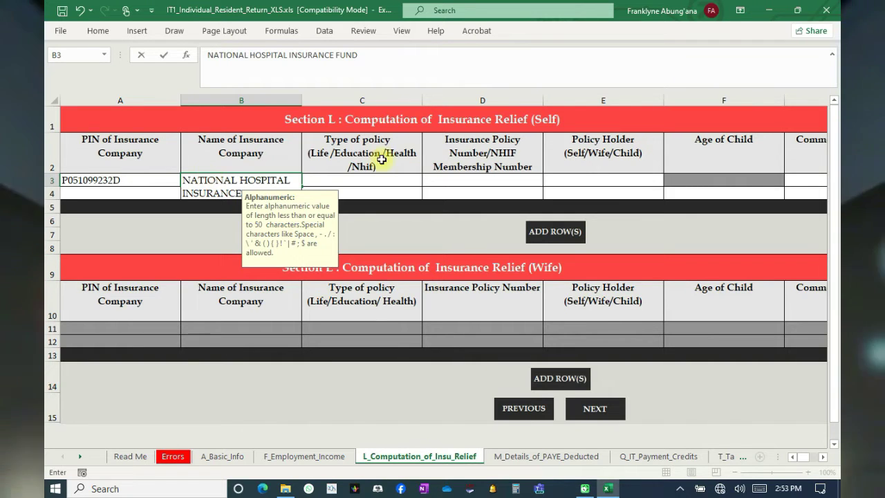
left_click(142, 179)
left_click(235, 185)
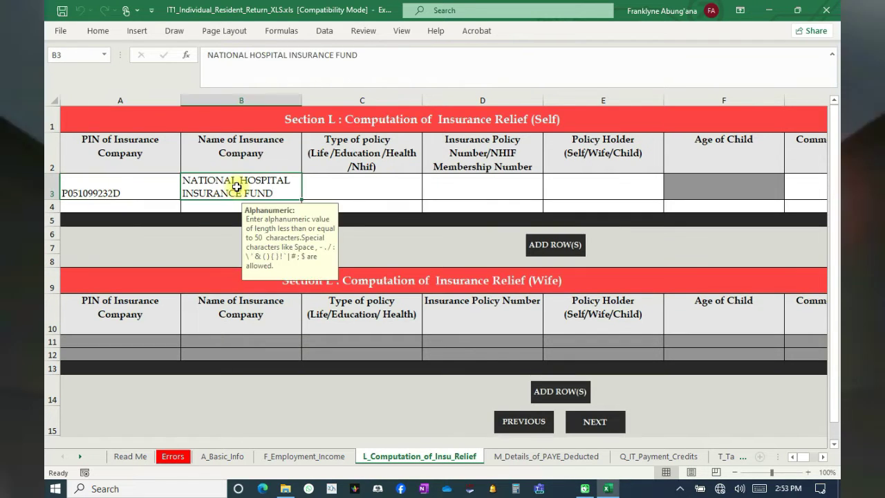
left_click(368, 192)
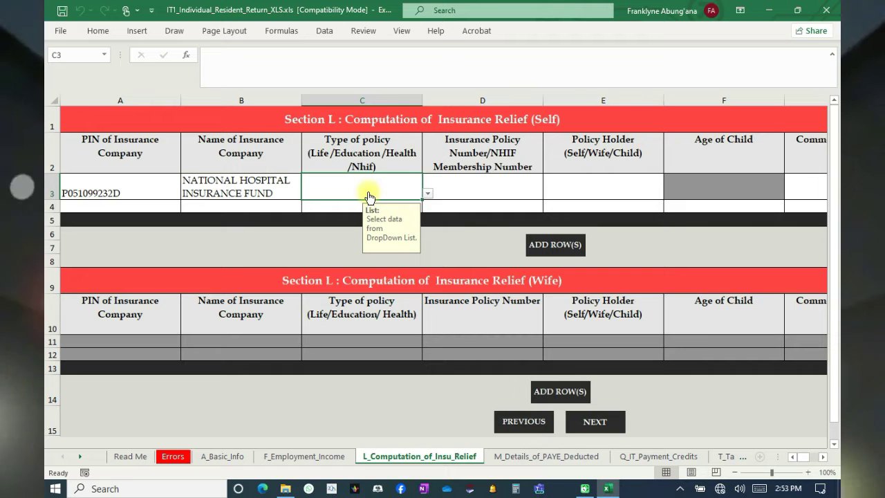
left_click(428, 194)
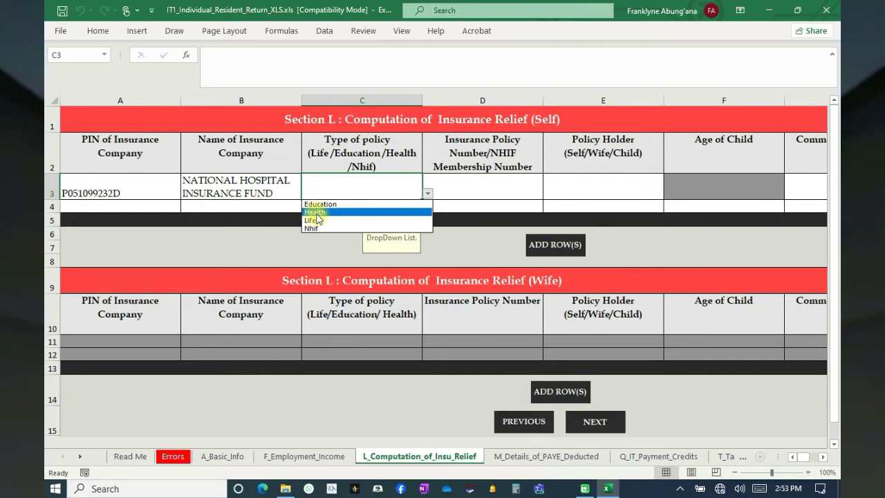
left_click(310, 227)
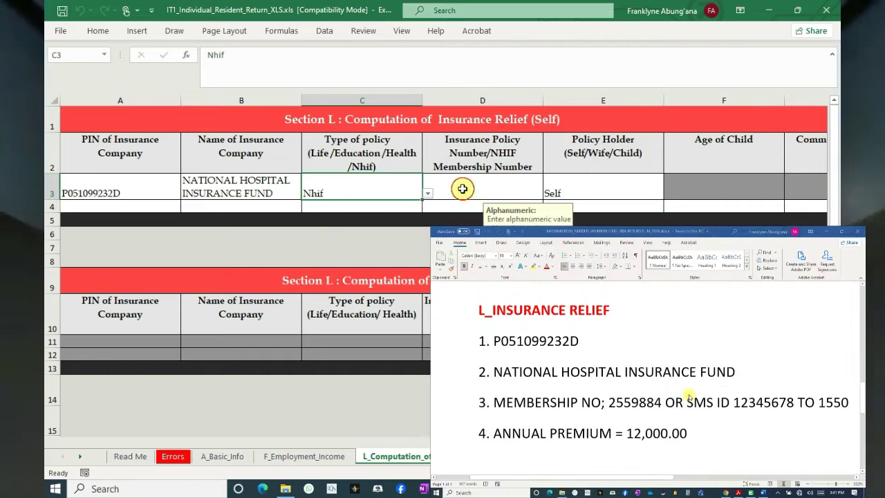
Enter the NHIF membership number in D3 and the 12,000 annual premium in J3
left_click(461, 187)
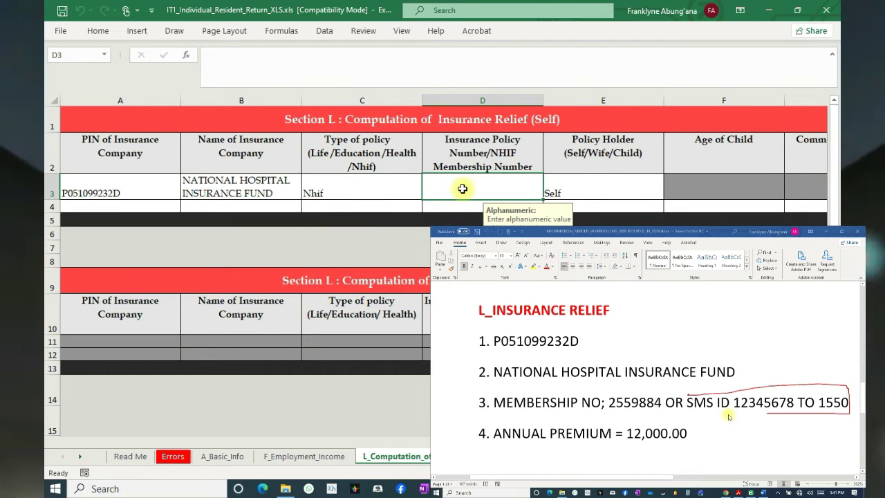
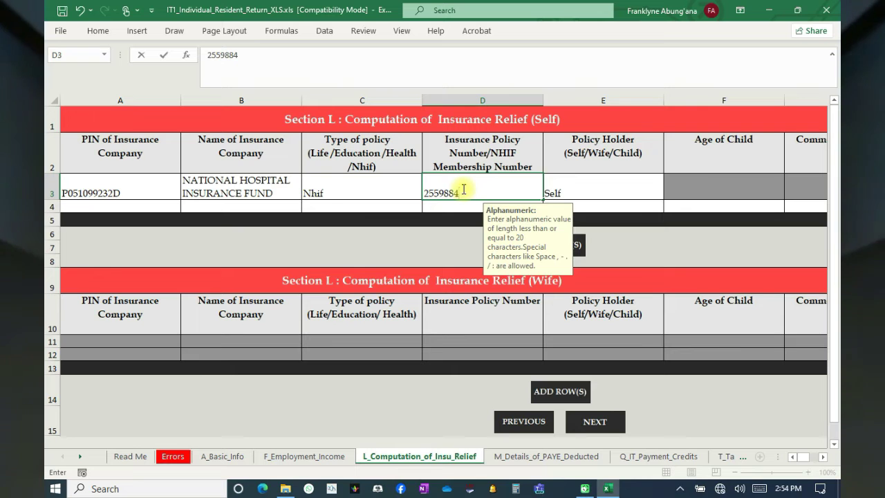
key("Right")
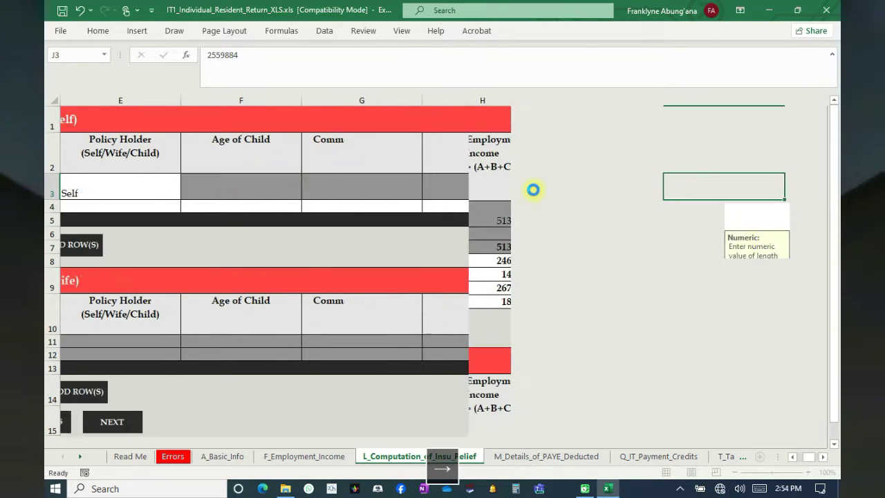
key("Left")
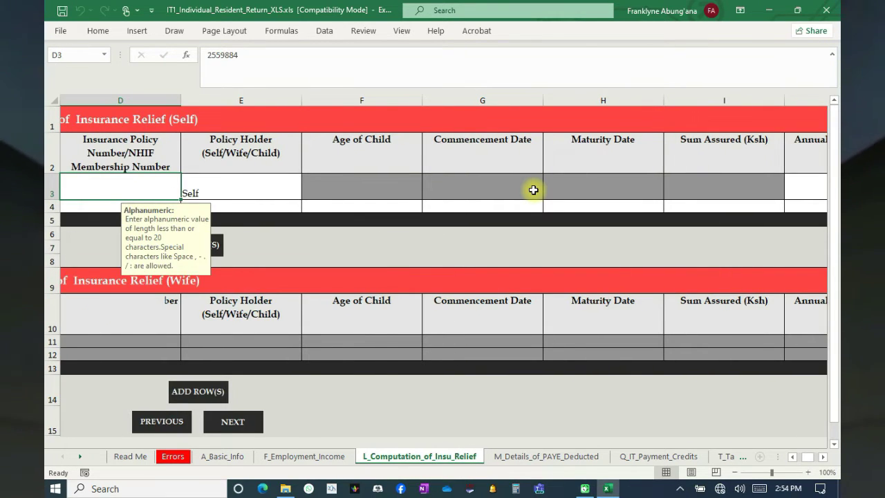
key("Right")
left_click(685, 193)
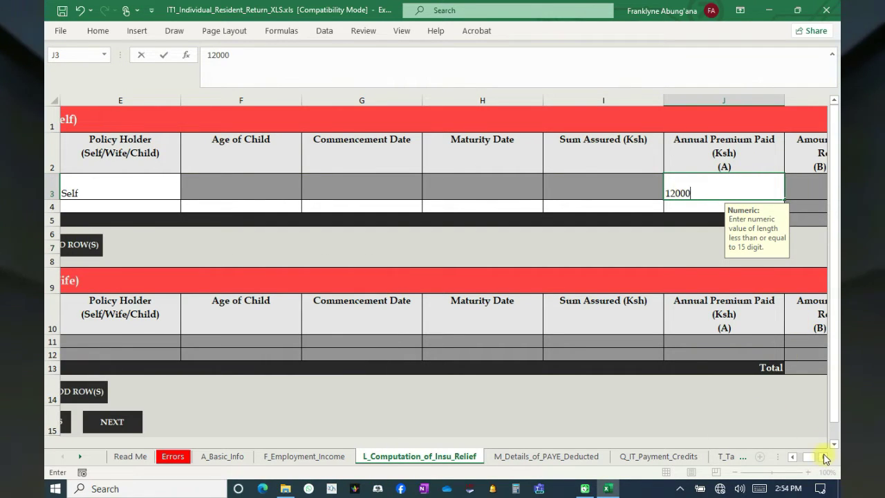
left_click(823, 457)
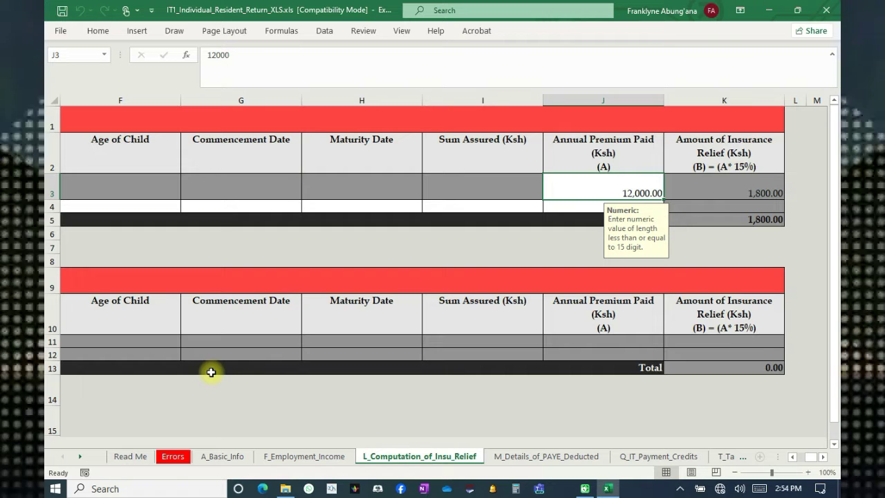
key("Home")
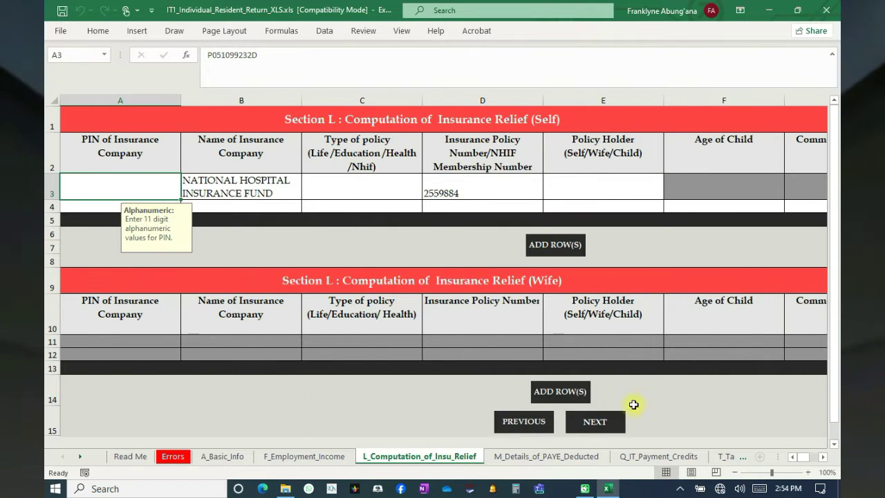
On M_Details_of_PAYE_Deducted, pick the employer's PIN and enter TEACHERS SERVICE COMMISSION
left_click(611, 416)
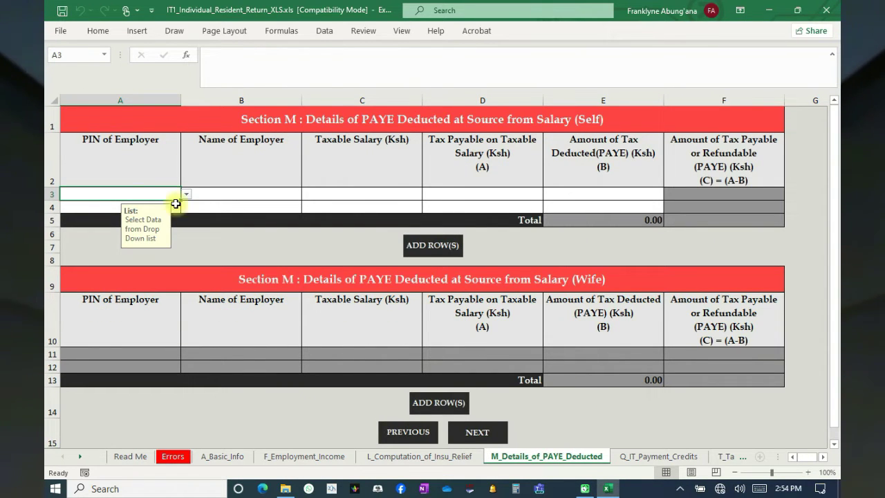
left_click(186, 195)
left_click(106, 205)
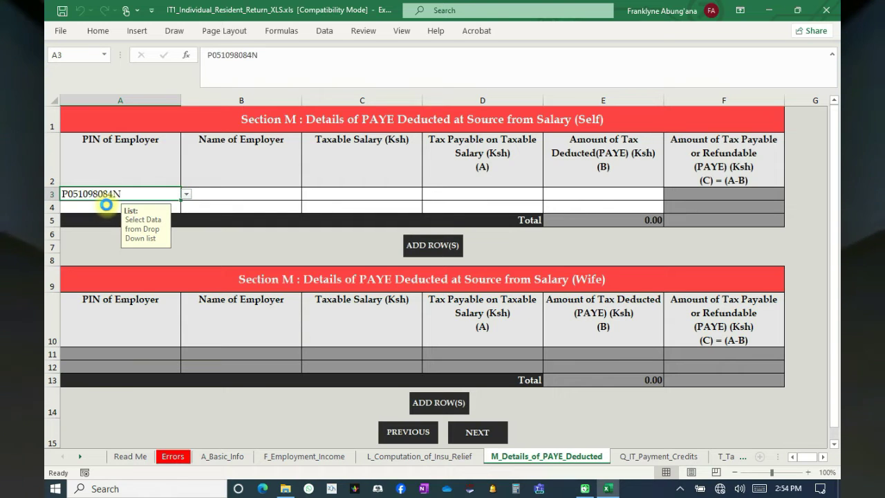
left_click(213, 192)
type("TE")
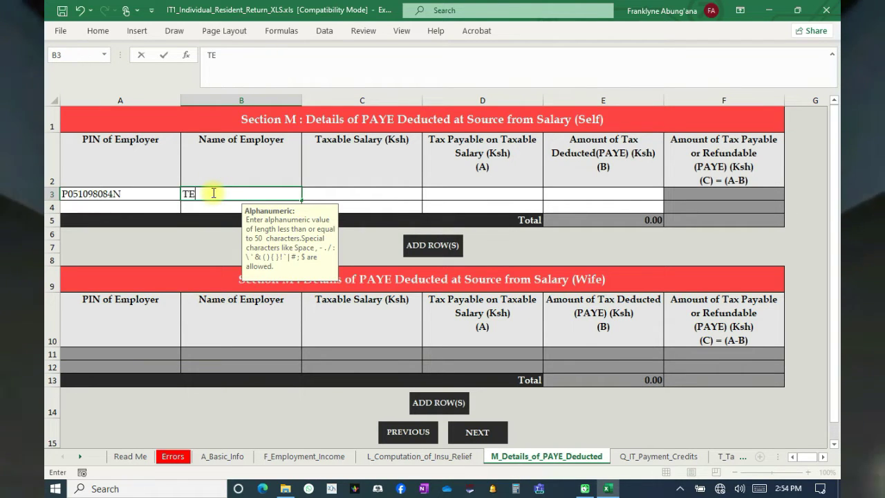
type("ACHERS ")
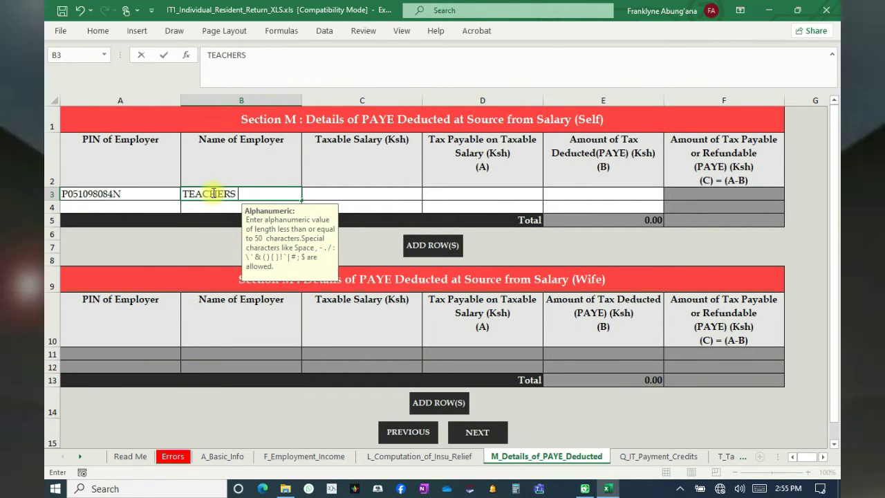
type("SERVICE C")
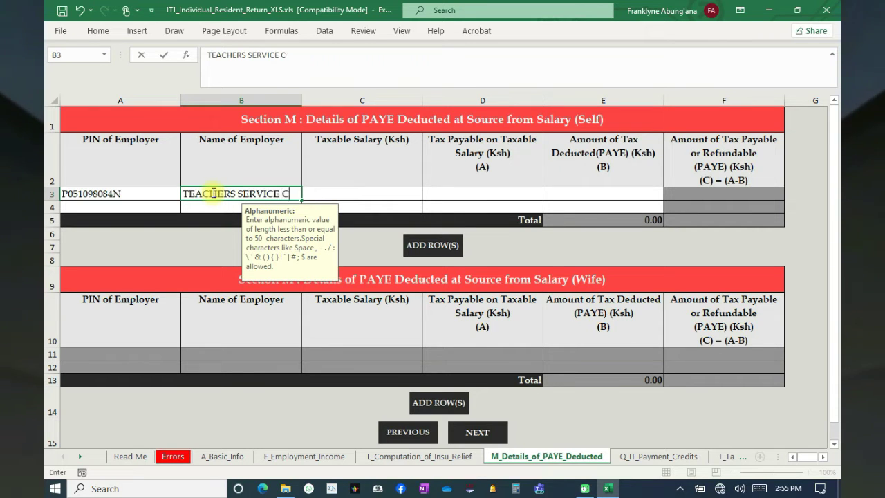
type("OMMISSION")
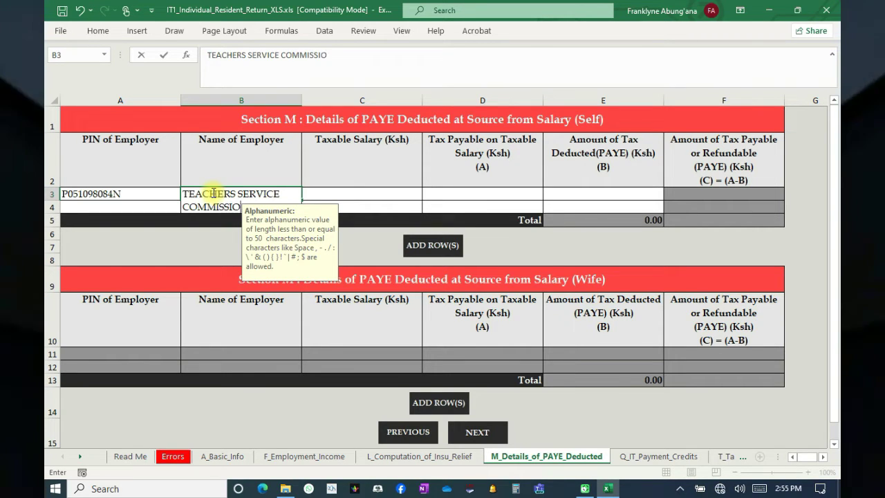
left_click(352, 197)
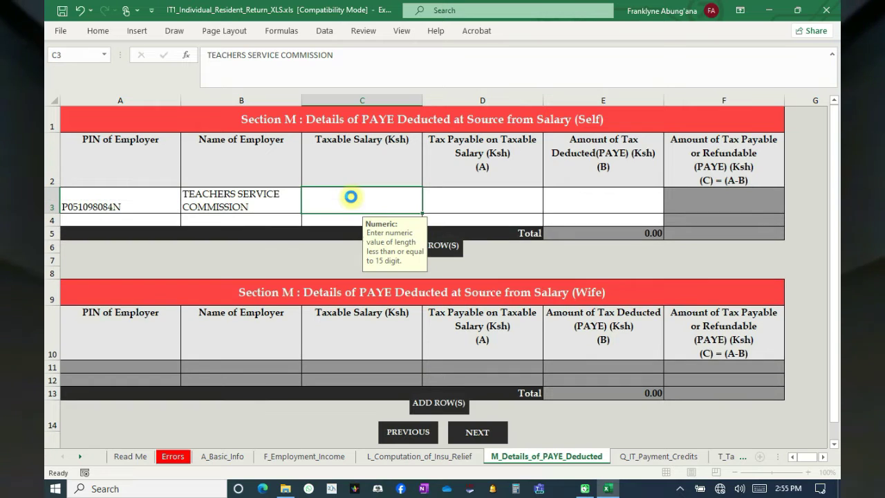
Enter taxable salary 513,778 with tax payable and PAYE deducted both 52,937.45
type("513")
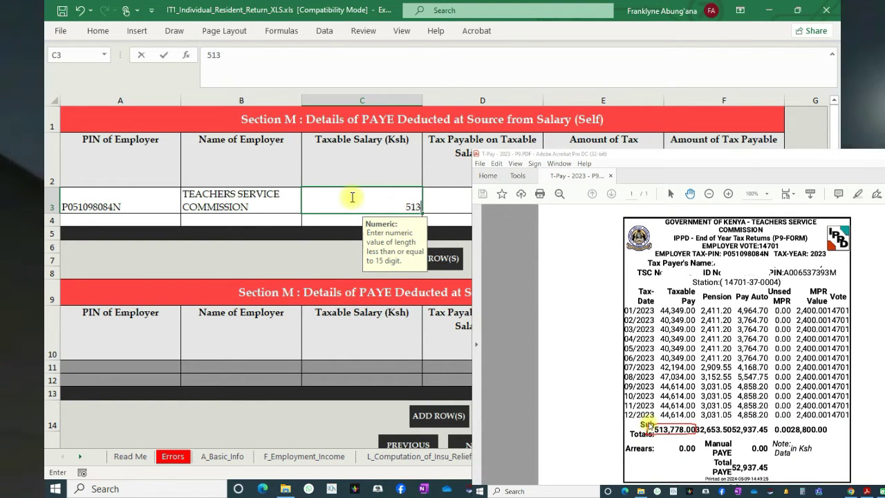
type("778")
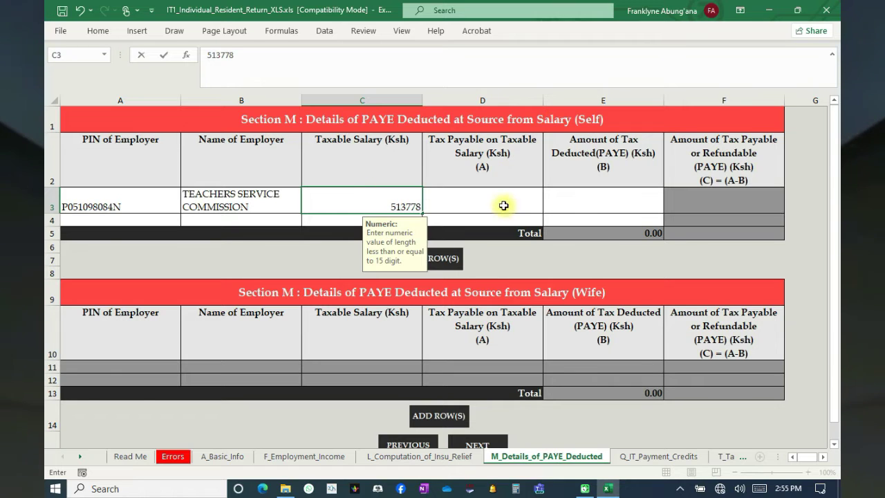
left_click(503, 201)
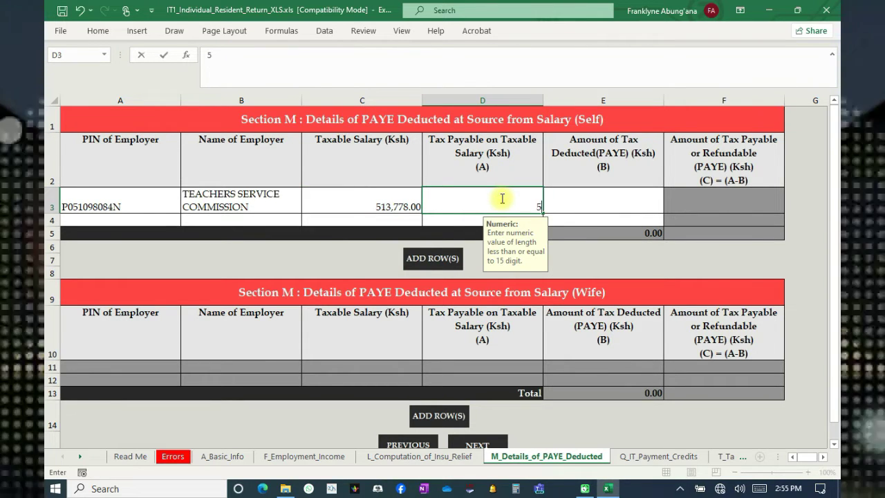
type("529")
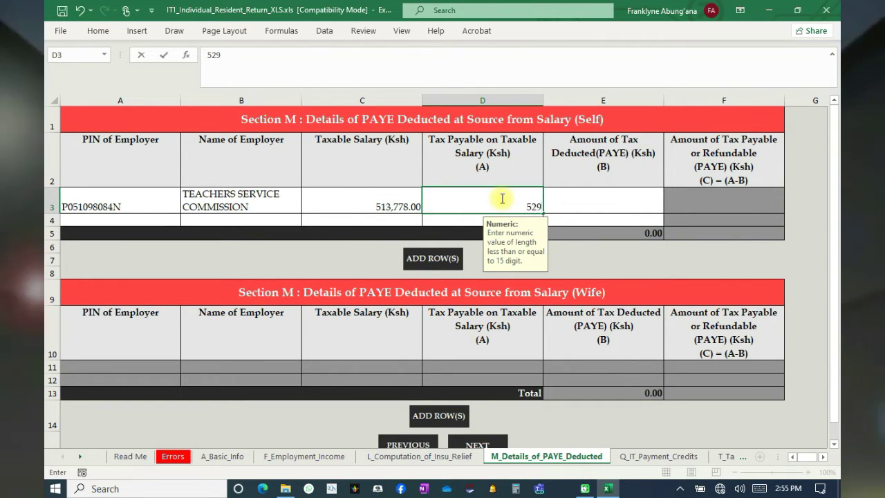
type("37.45")
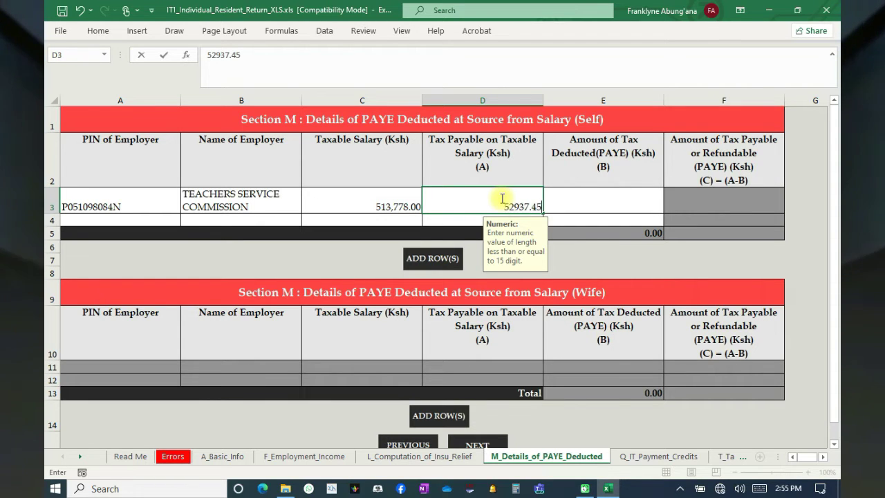
left_click(606, 198)
type("5")
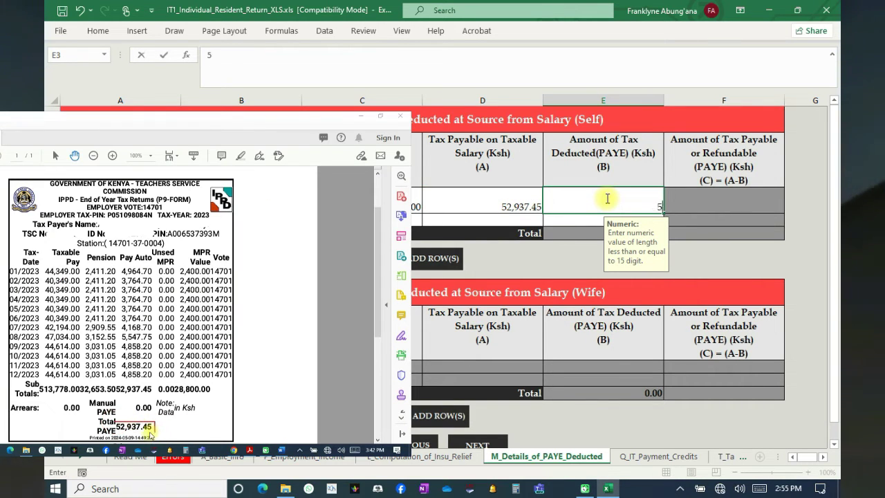
type("2937")
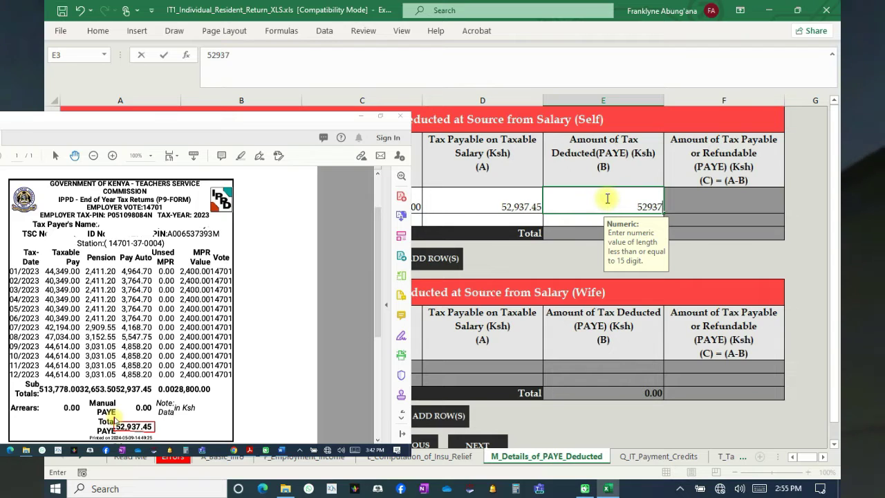
type(".45")
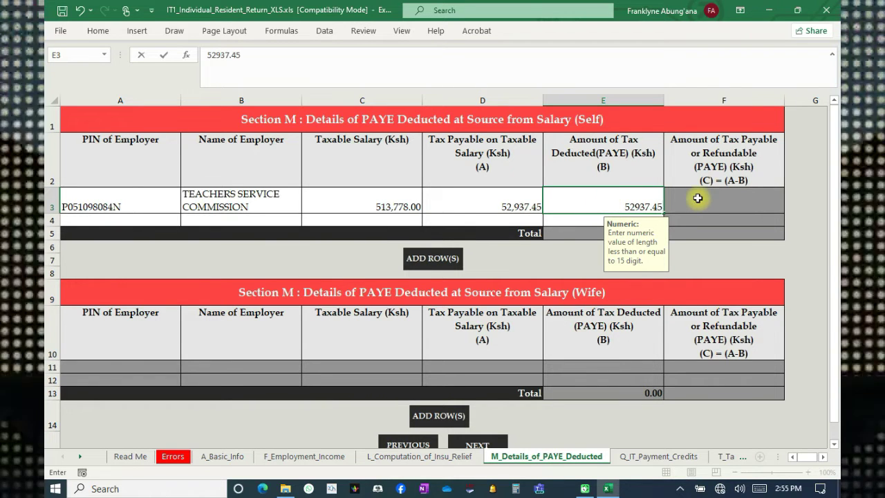
left_click(528, 203)
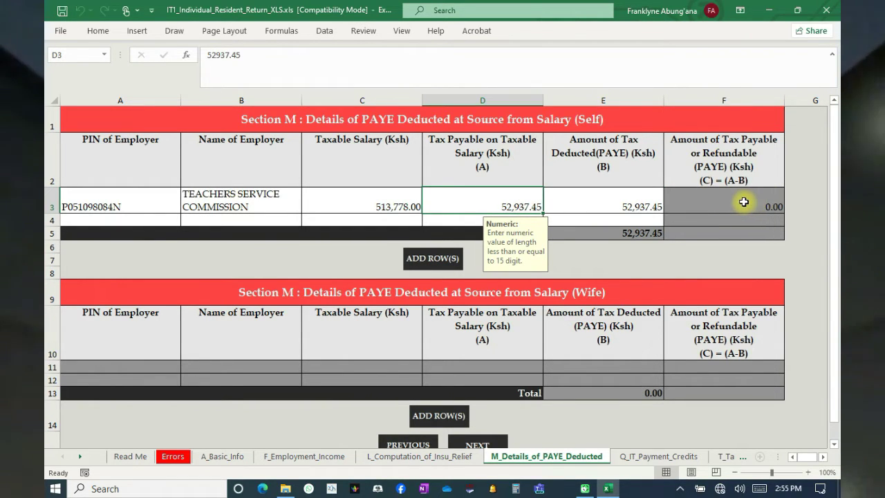
Advance past the Q_IT_Payment_Credits sheet to the T_Tax_Computation sheet
left_click(488, 441)
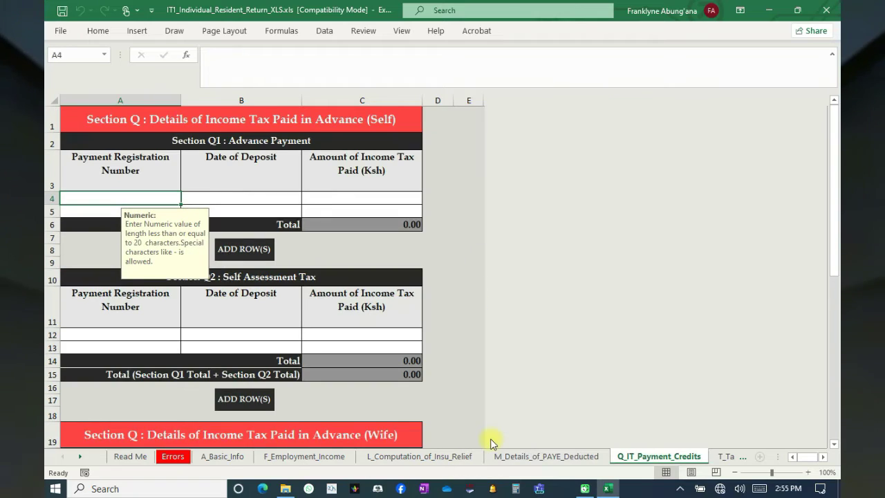
scroll(289, 398, "down", 4)
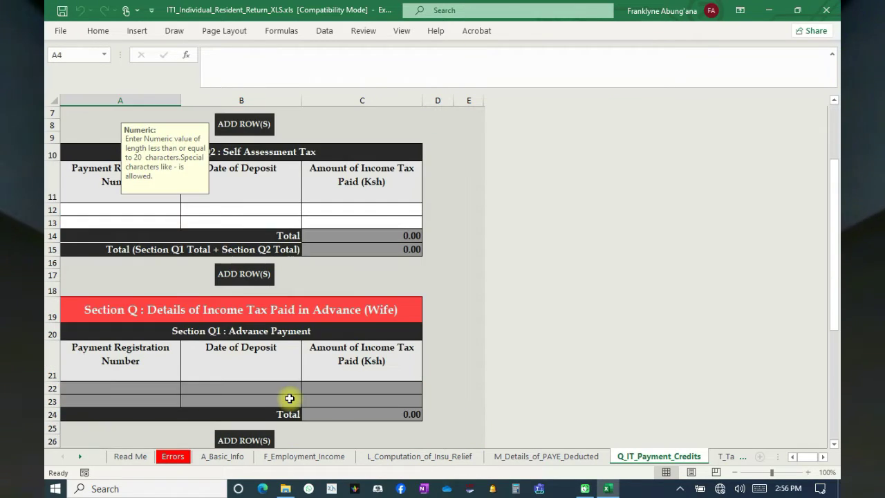
scroll(289, 394, "down", 3)
left_click(291, 346)
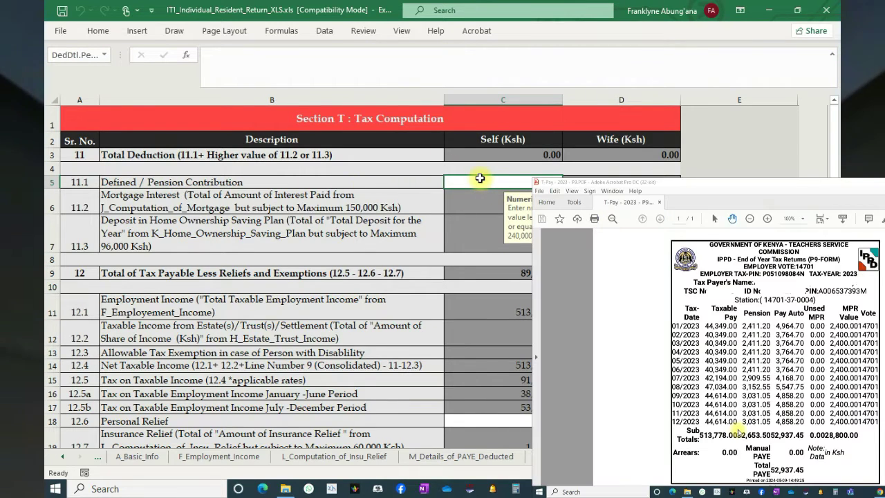
Enter 32,653.50 as the Defined/Pension Contribution in C5
left_click_drag(739, 432, 767, 430)
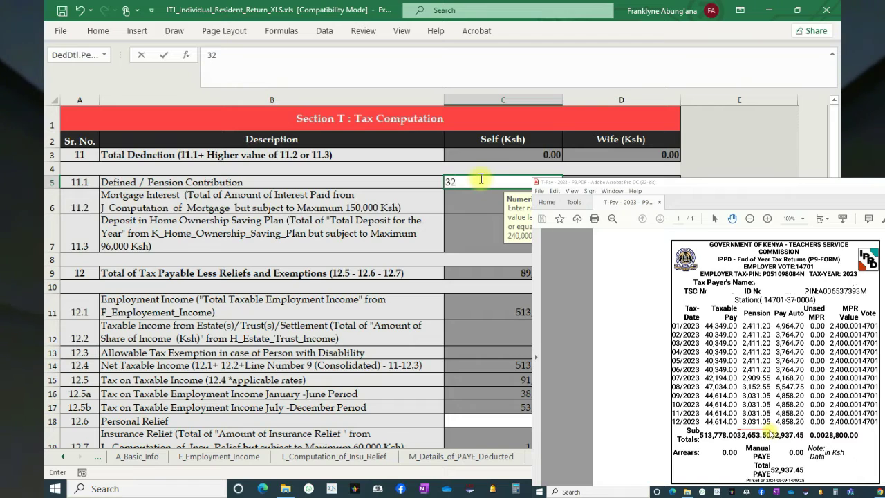
type("653")
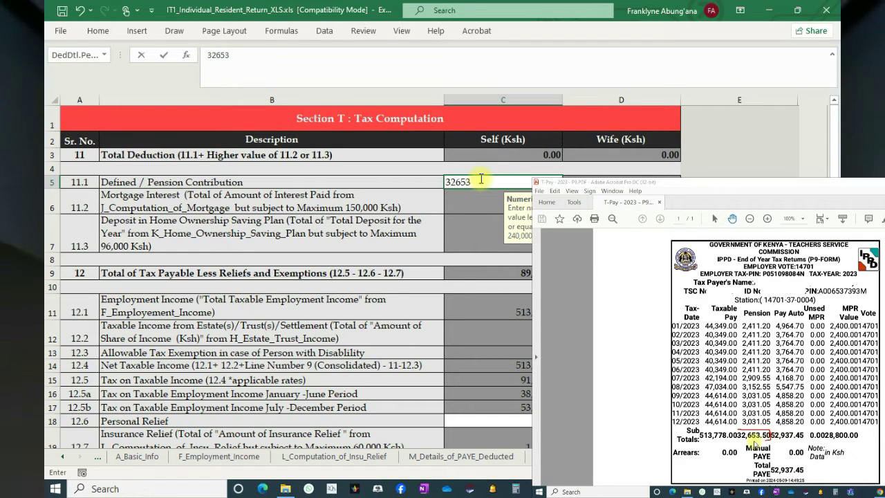
type(".50")
left_click(567, 167)
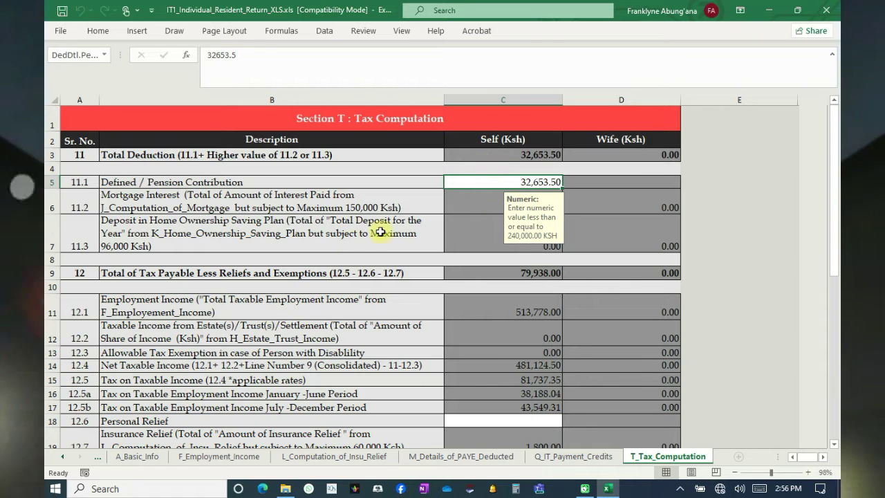
Enter 28,800.00 as the Personal Relief in C18
key("alt+Tab")
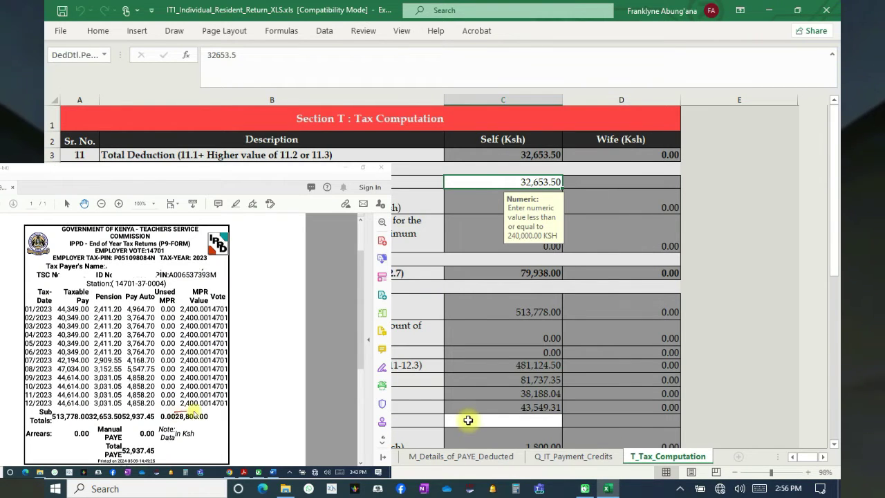
left_click(468, 419)
type("28")
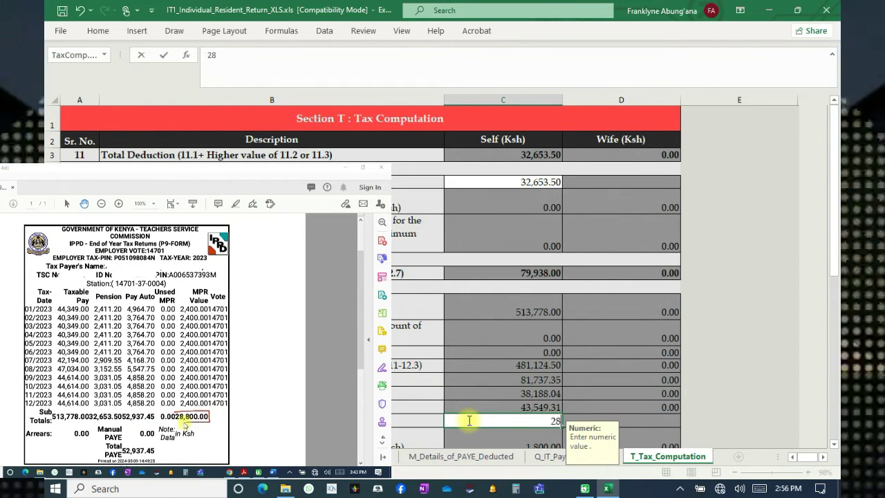
type("800")
key("Return")
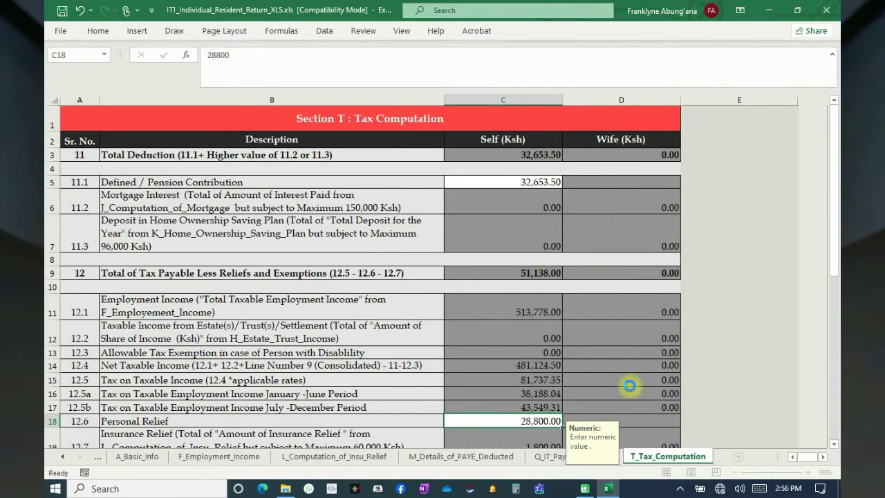
scroll(587, 324, "down", 4)
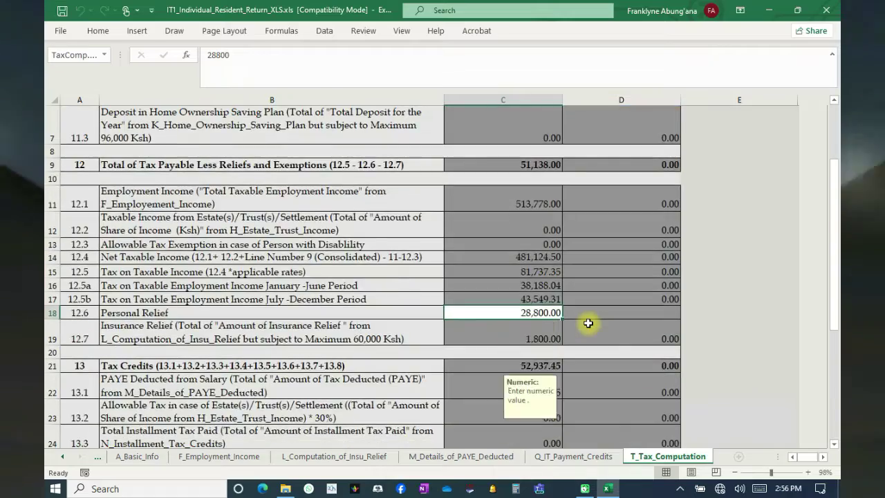
scroll(587, 323, "up", 4)
scroll(588, 324, "down", 1)
scroll(594, 325, "down", 2)
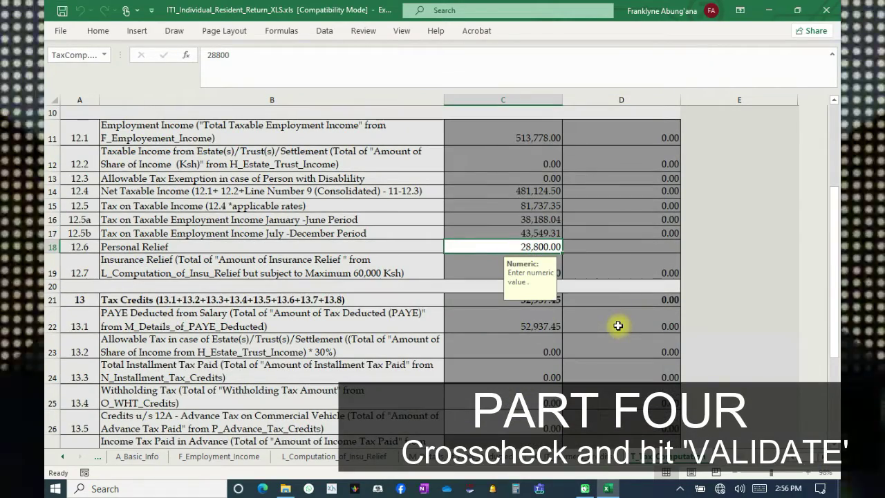
left_click(508, 388)
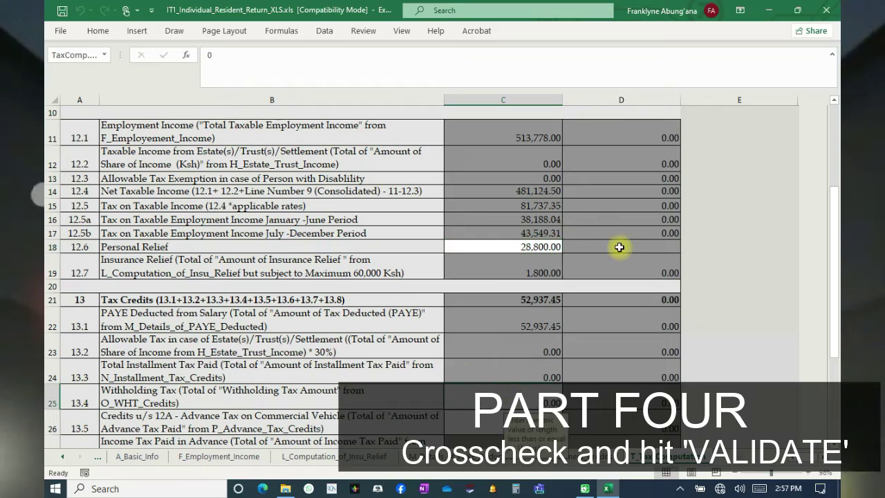
scroll(619, 243, "up", 2)
scroll(620, 242, "down", 4)
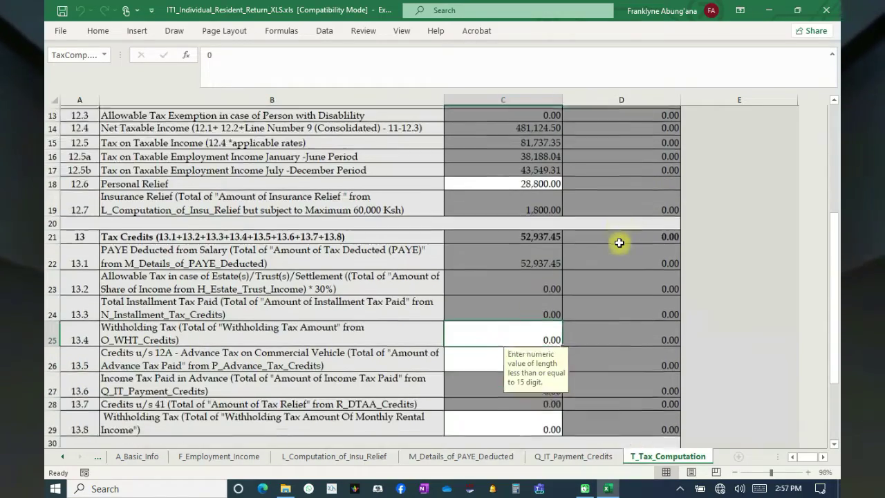
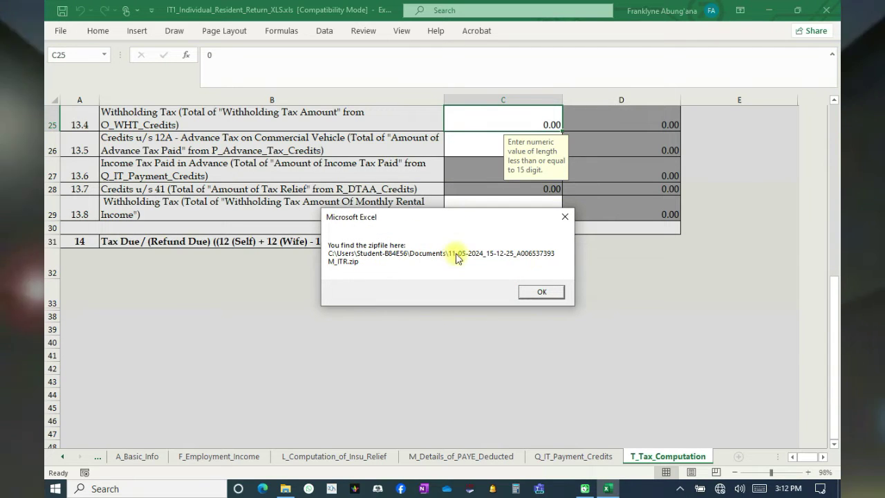
Dismiss the generated zip file path message and switch to File Explorer
left_click(540, 291)
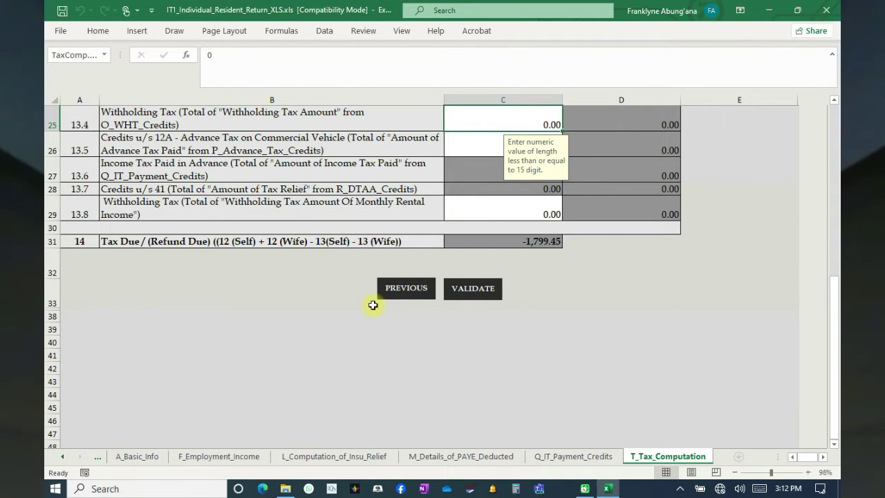
left_click(285, 489)
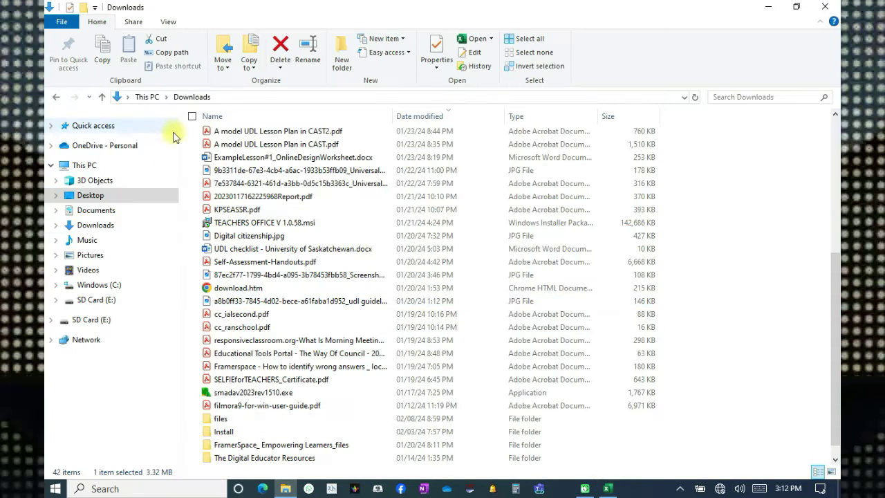
Show the Documents folder with the Name column auto-fitted to full ITR zip names
left_click(95, 209)
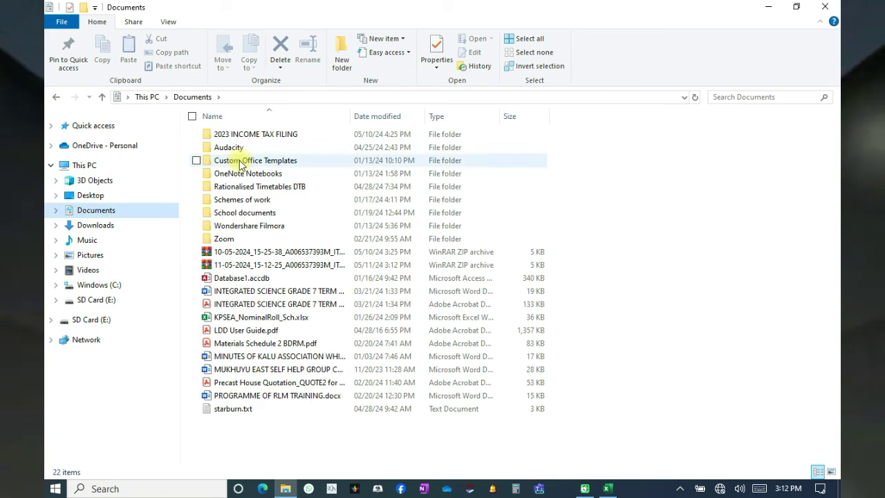
double_click(351, 116)
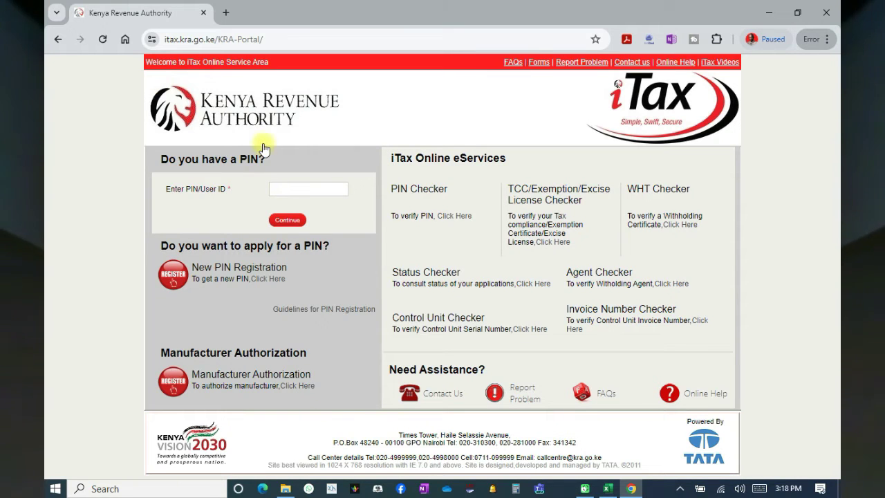
Enter the taxpayer PIN and continue after clearing the invalid PIN warning
left_click(288, 185)
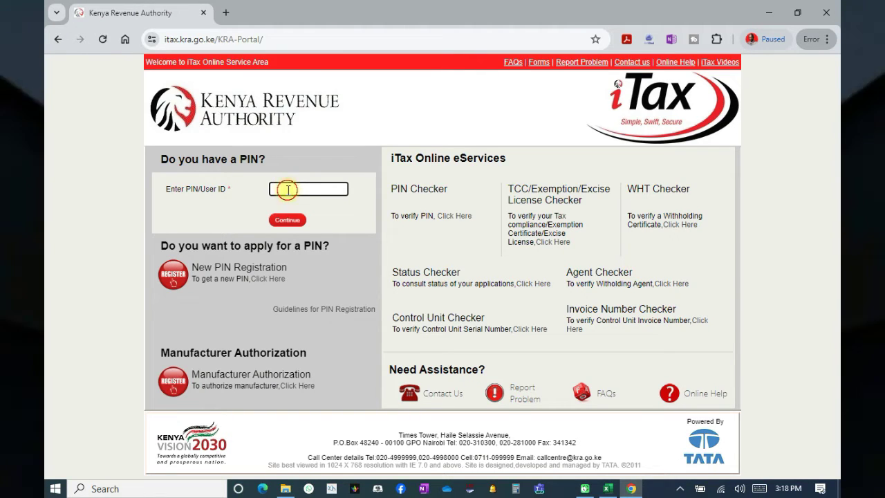
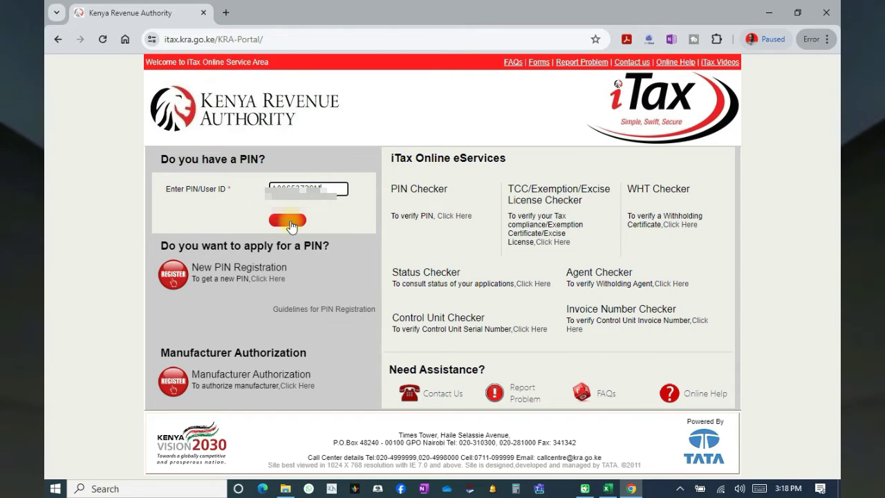
left_click(287, 221)
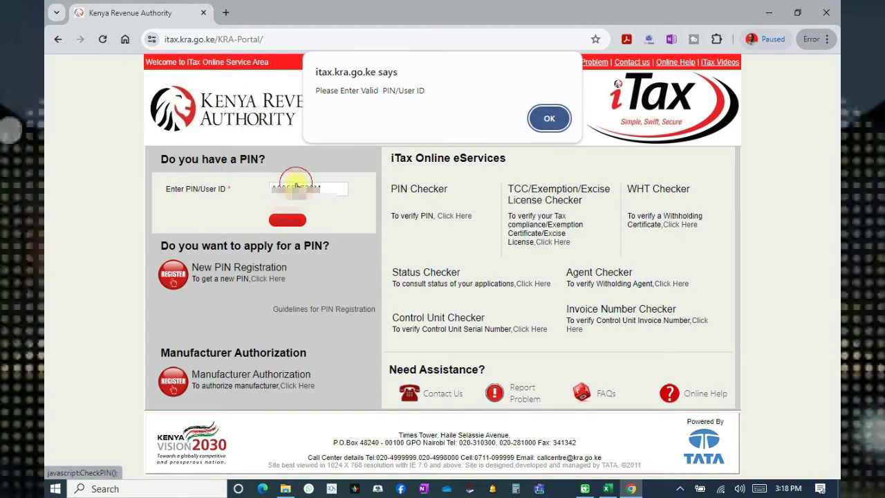
left_click(551, 119)
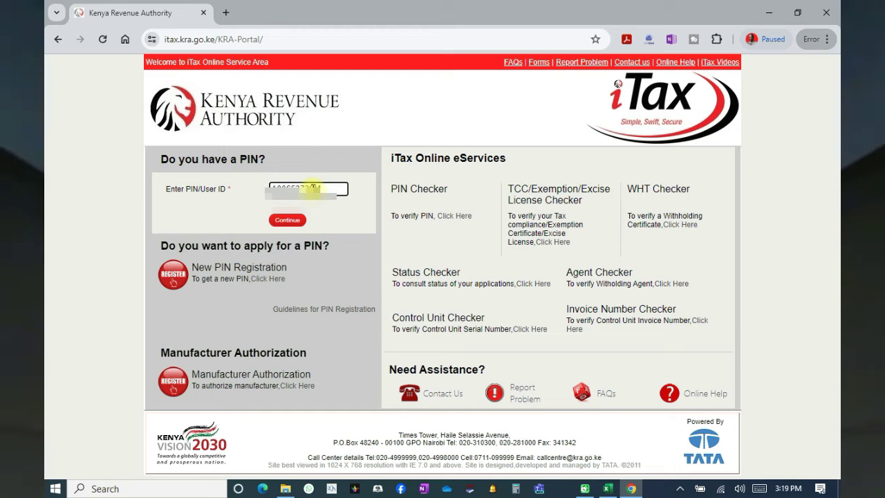
left_click(281, 221)
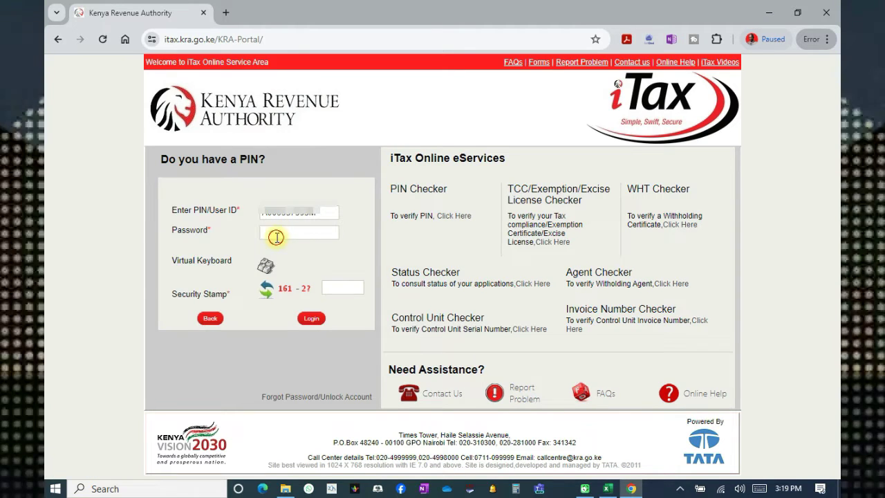
Enter the account password and security stamp sum, then log in
left_click(278, 235)
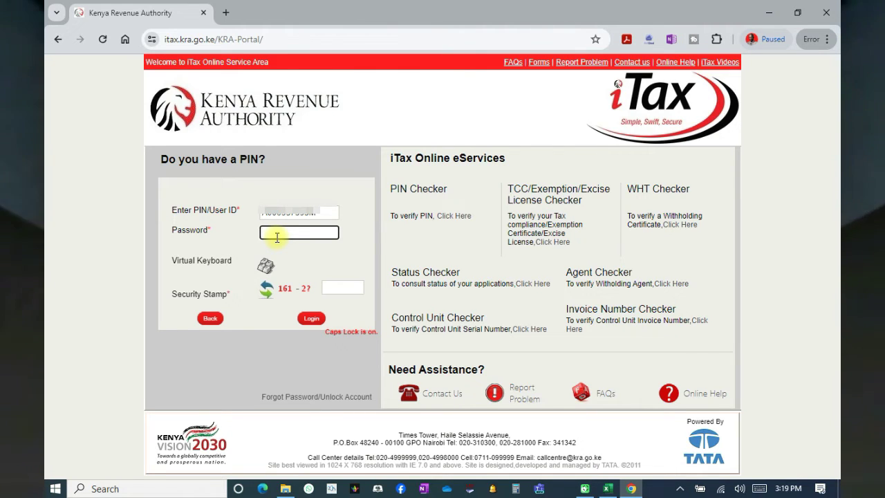
type("**")
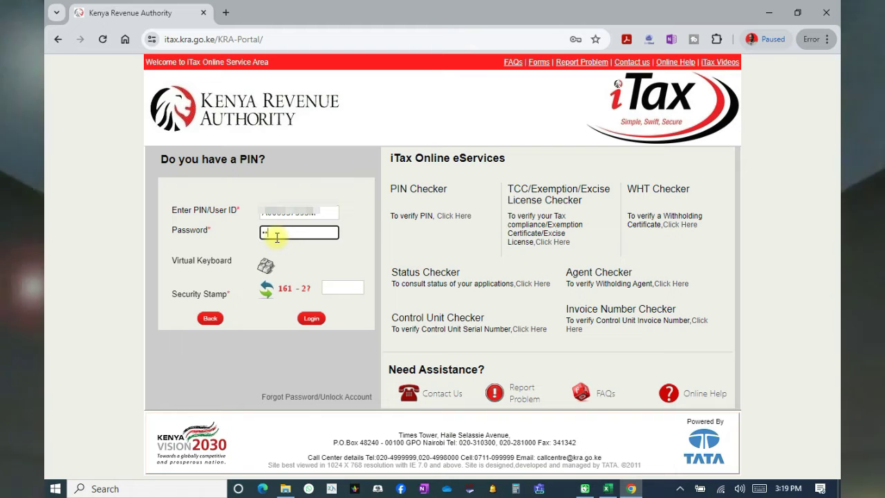
type("******")
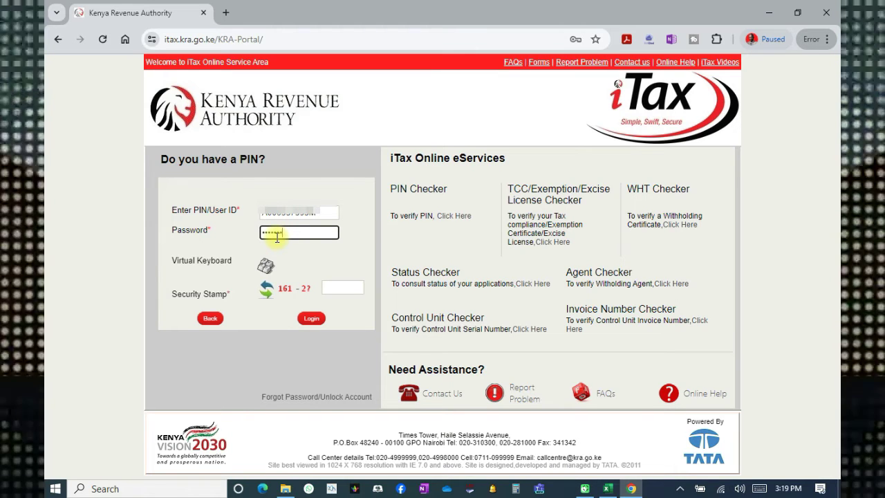
type("**")
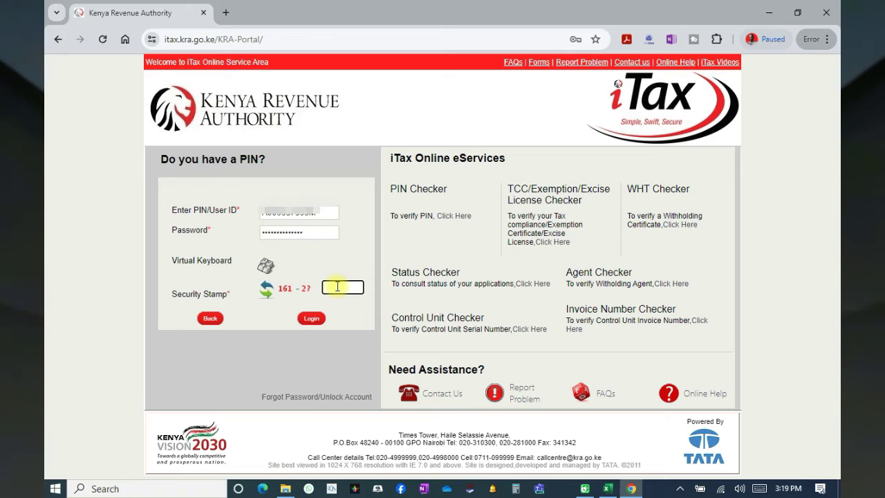
type("159")
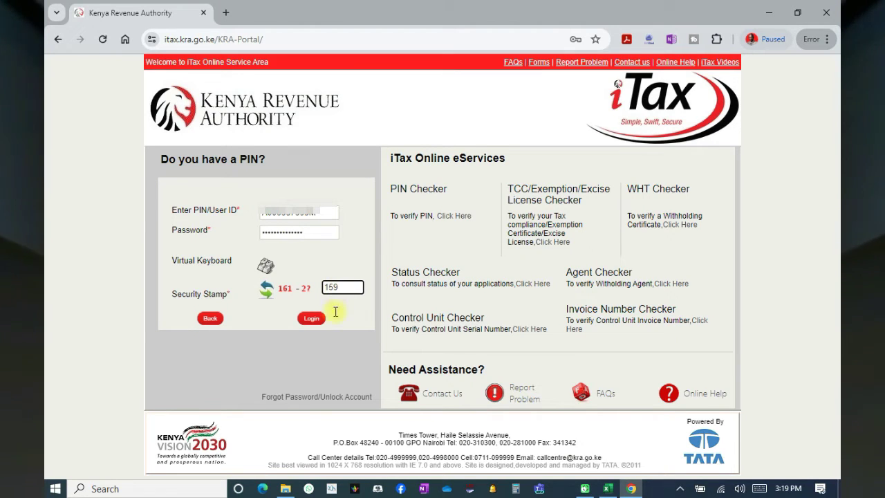
left_click(311, 318)
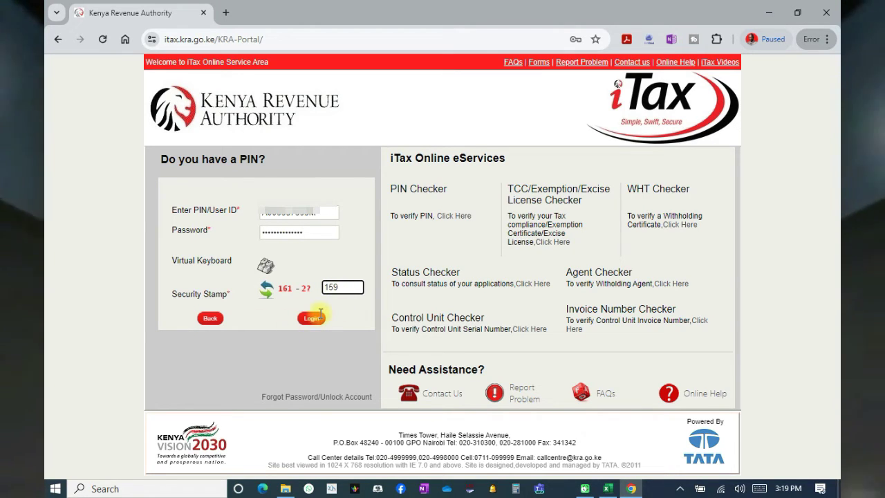
key("Return")
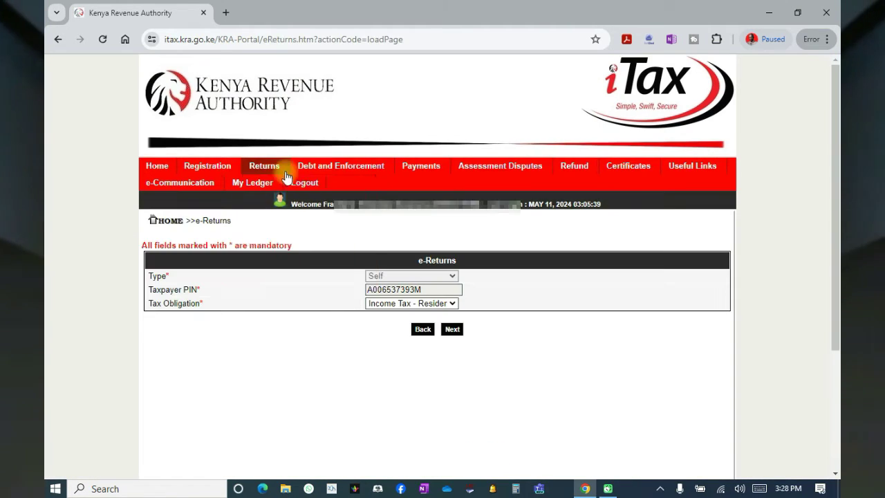
Start an amended return for the Income Tax - Resident Individual obligation
mouse_move(254, 165)
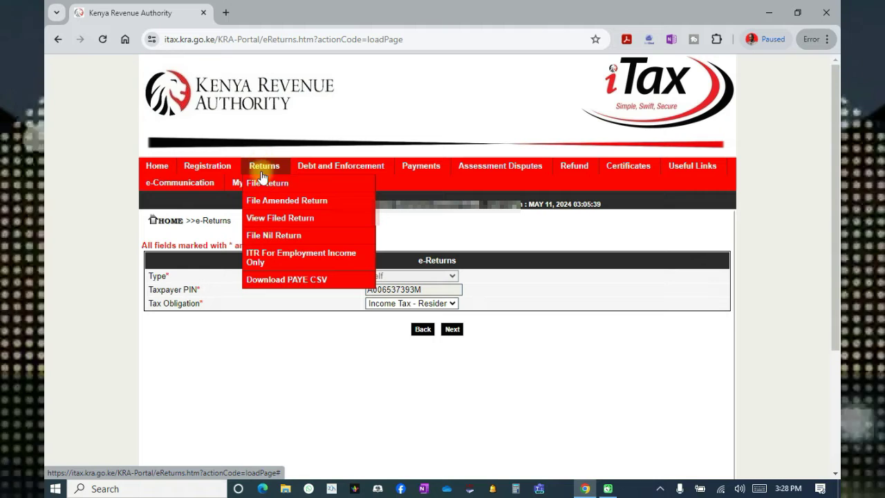
left_click(267, 203)
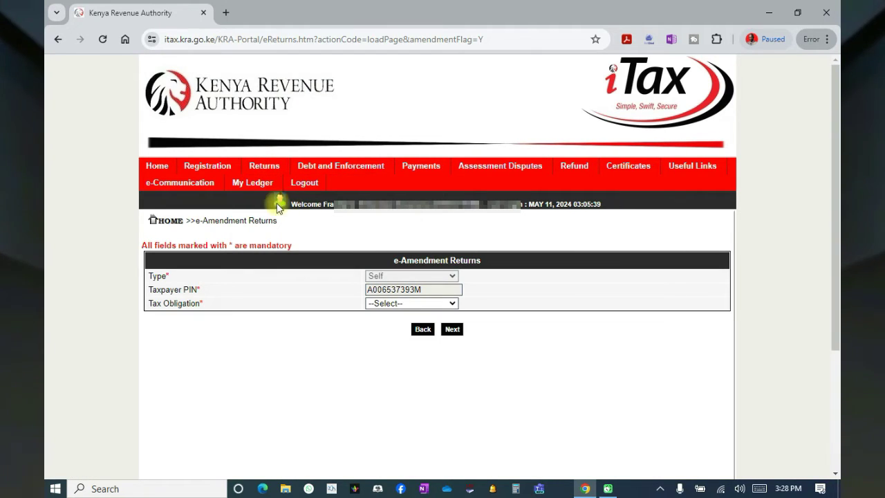
left_click(450, 303)
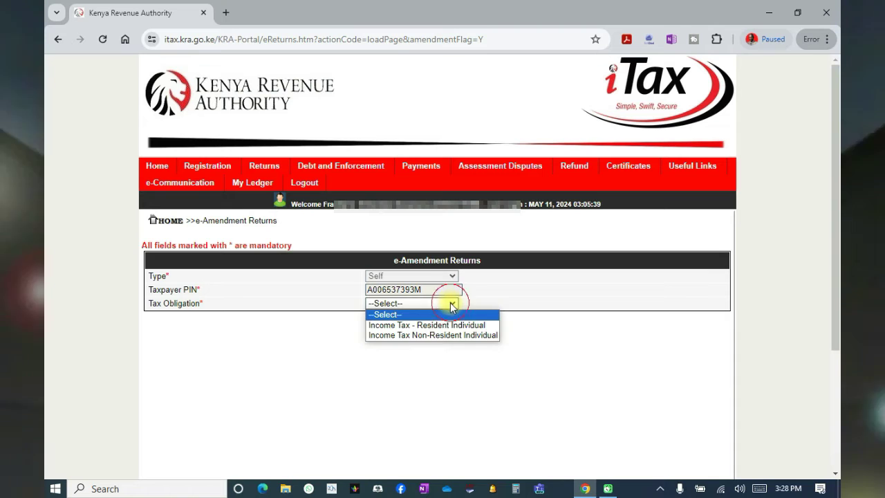
left_click(418, 325)
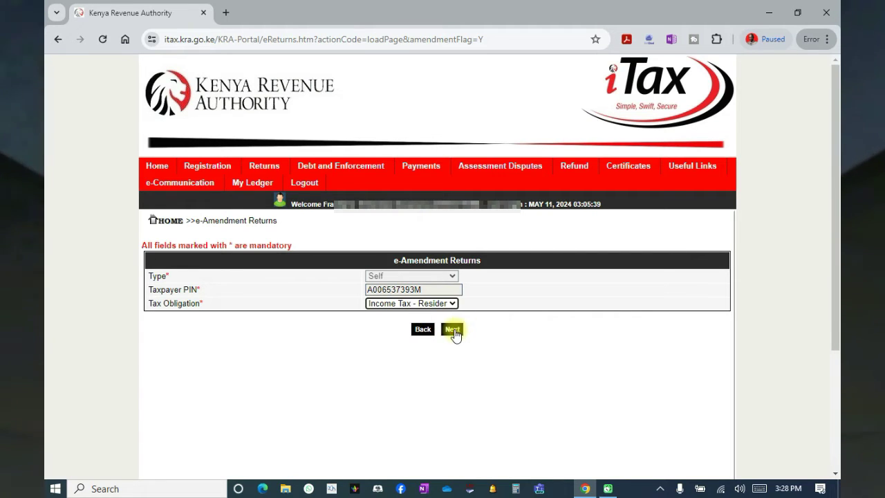
left_click(453, 330)
Attach the ITR zip file as the return form
scroll(466, 270, "down", 3)
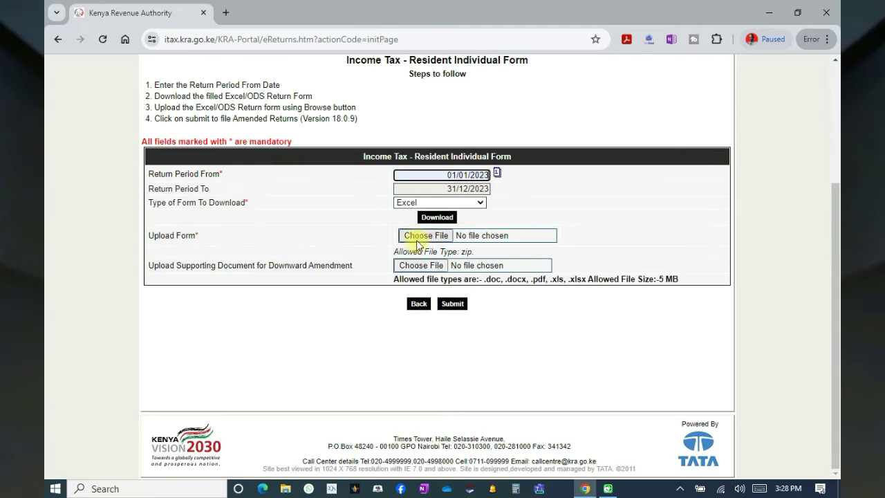
left_click(416, 242)
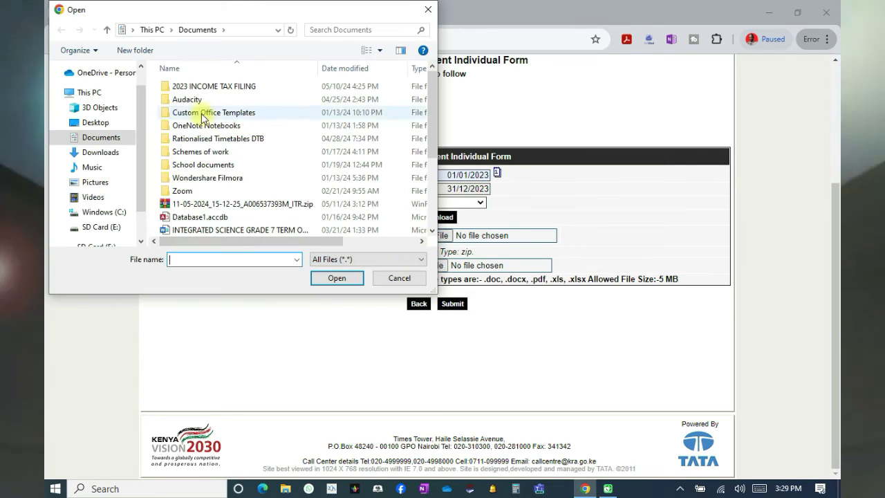
left_click(233, 203)
left_click(337, 278)
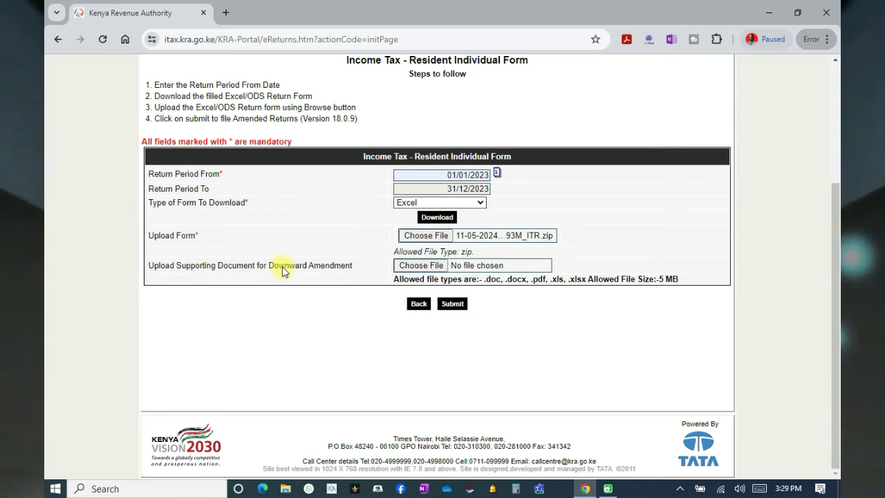
Attach TAX RELIEF ON NHIF CONTRIBUTIONS.pdf from 2023 INCOME TAX FILING as support and submit
left_click(438, 265)
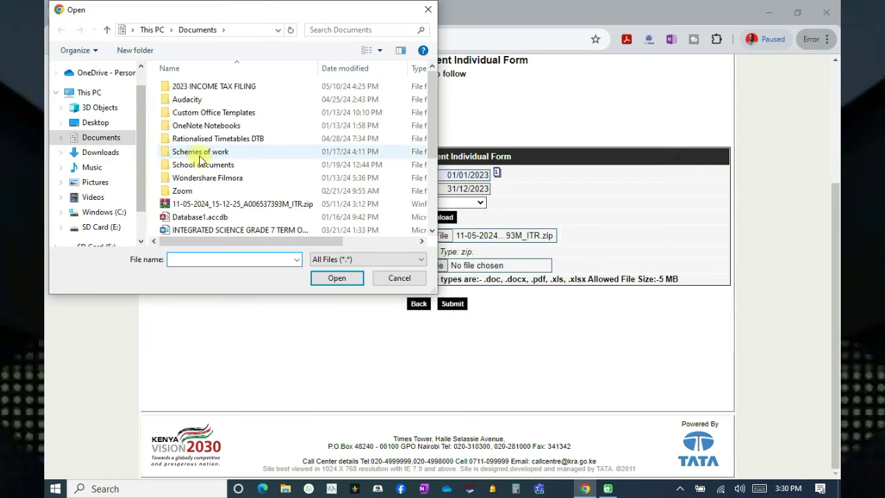
double_click(212, 89)
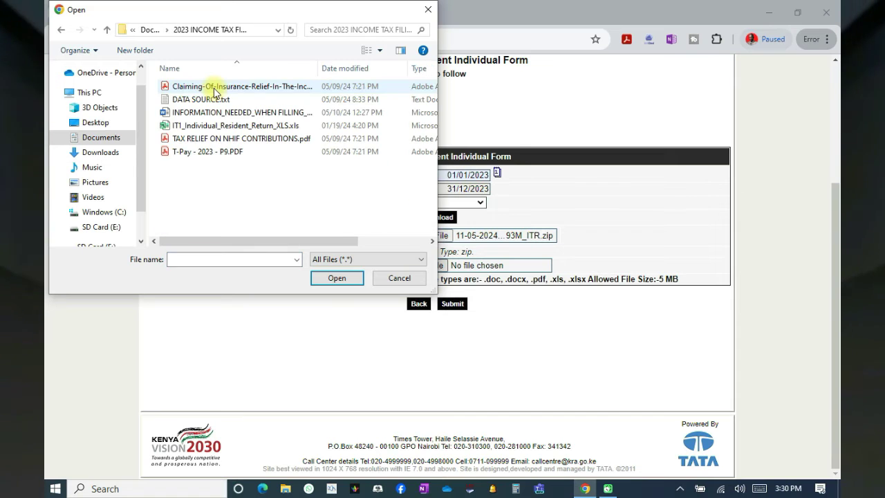
left_click(241, 141)
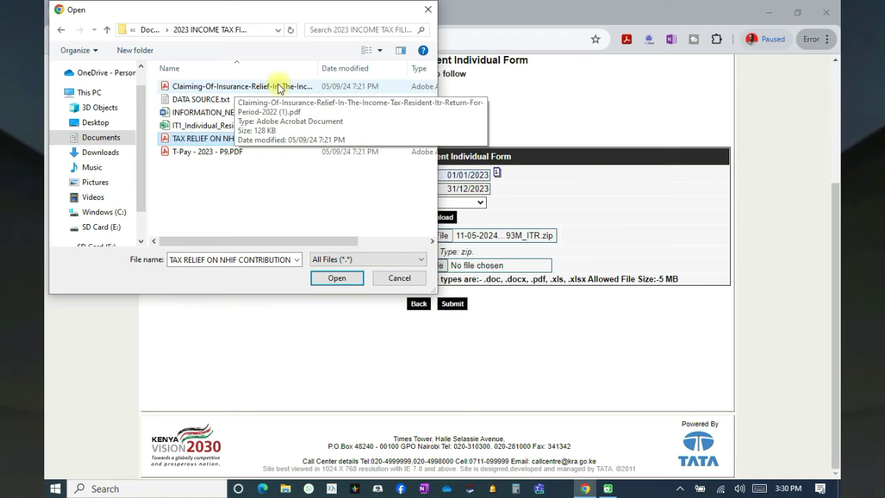
left_click(337, 277)
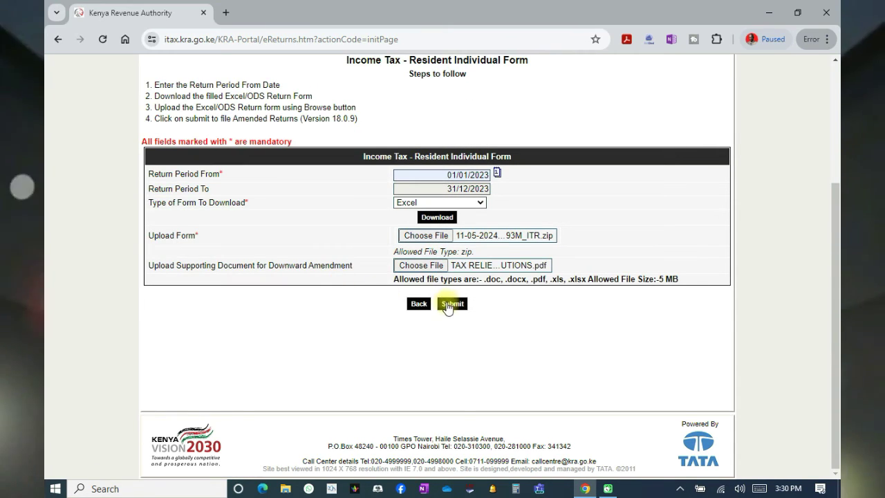
left_click(451, 305)
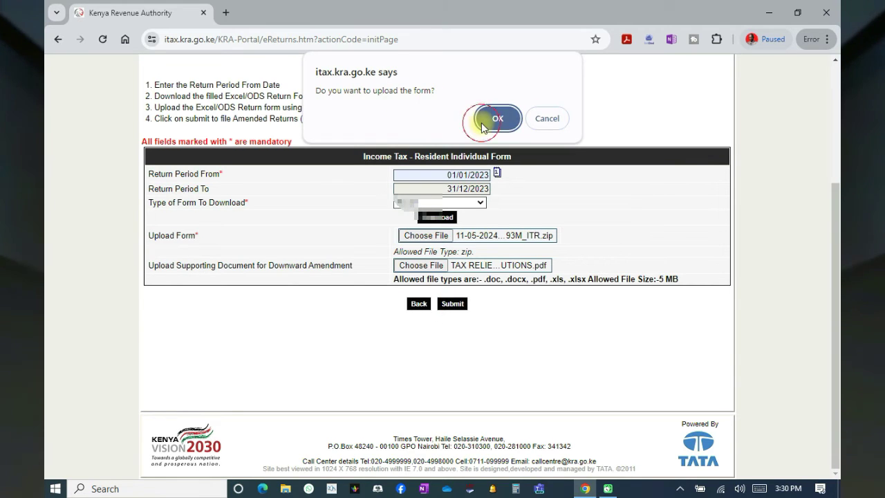
Confirm the amended return upload, dismiss the survey, and download the returns receipt
left_click(482, 124)
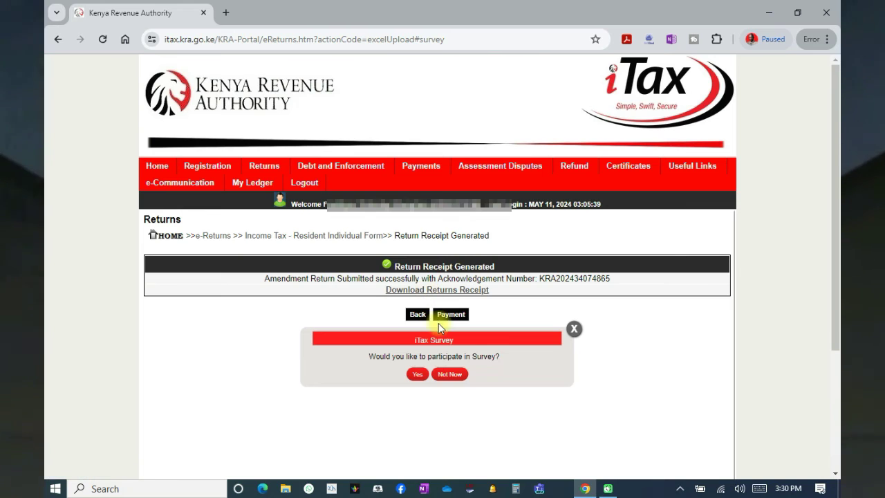
left_click(574, 328)
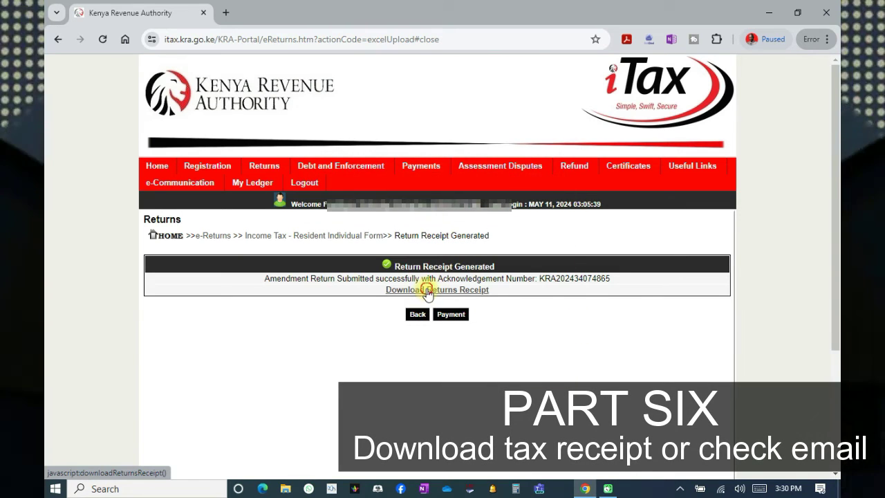
left_click(427, 291)
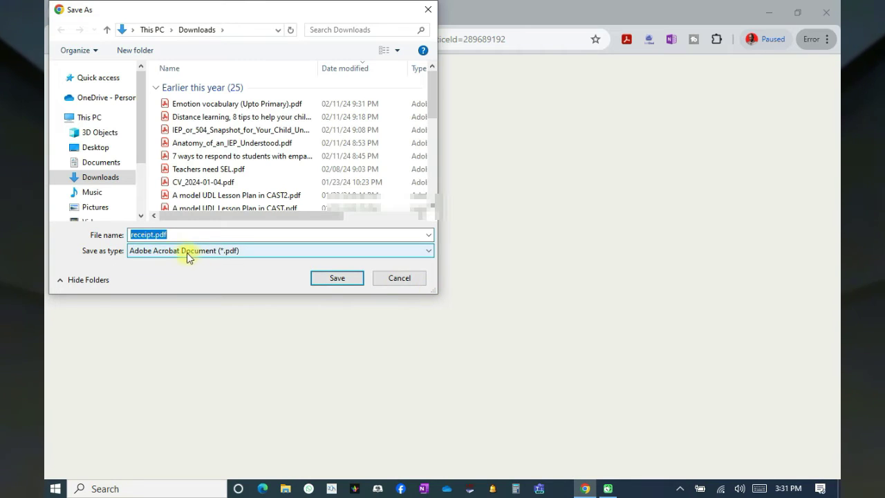
Save the receipt PDF named with the taxpayer's name plus 'ammended'
left_click(130, 235)
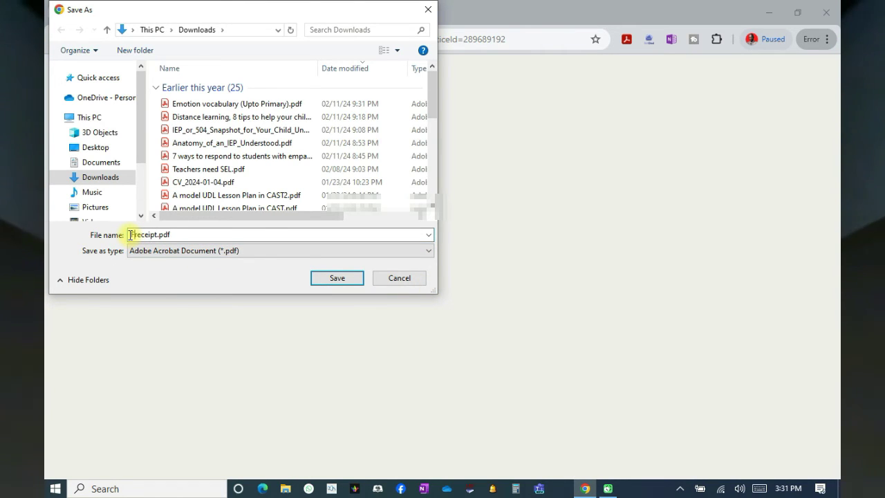
type("Fr")
type("ank amm")
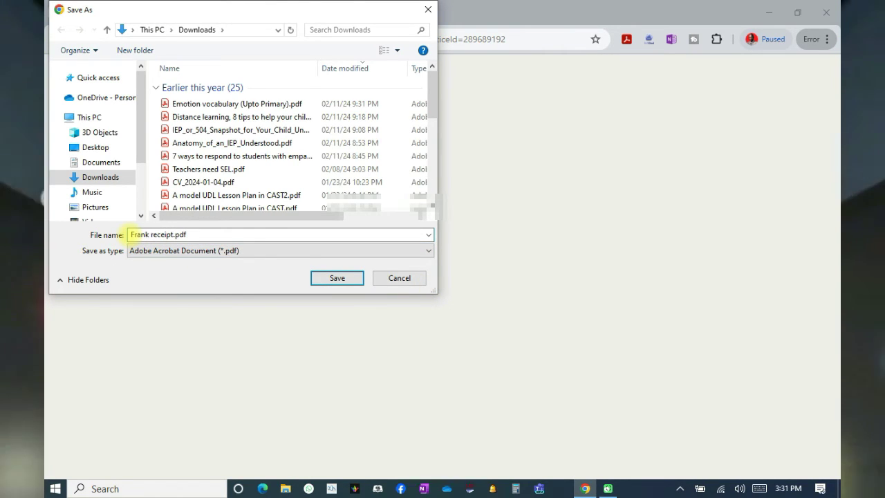
type("ended")
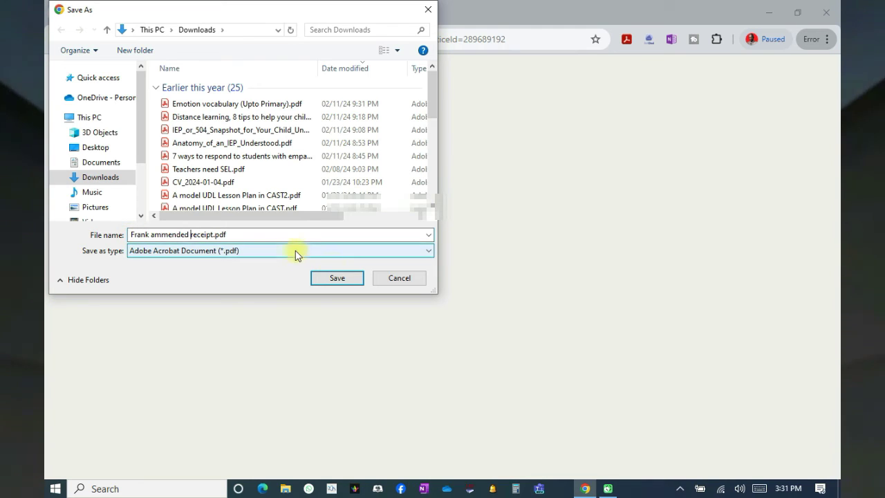
left_click(337, 277)
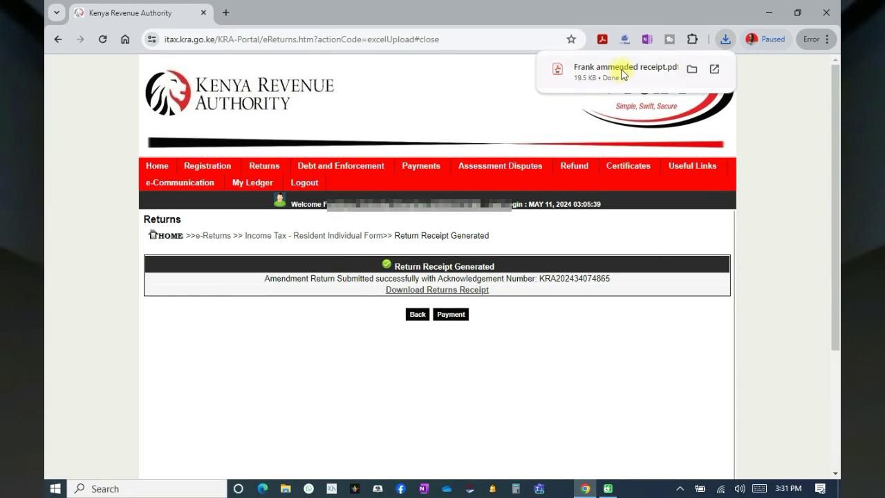
Open the saved receipt PDF in Acrobat and scroll to its return summary
left_click(690, 69)
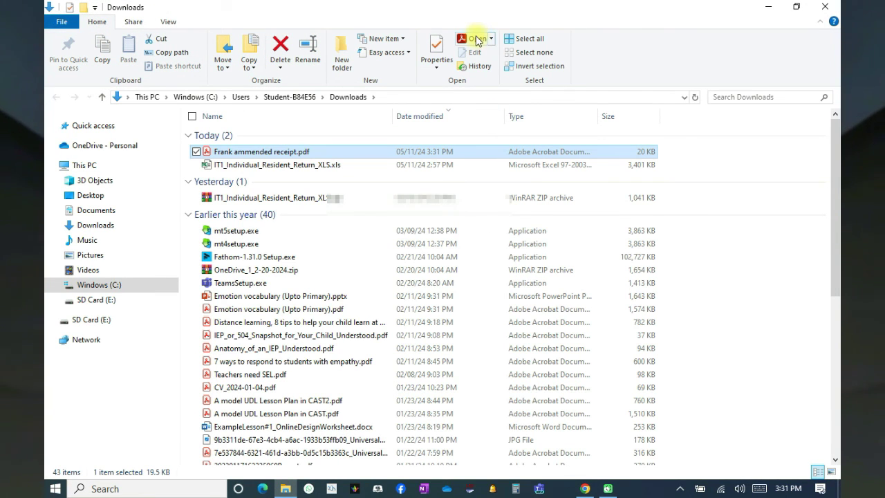
left_click(476, 41)
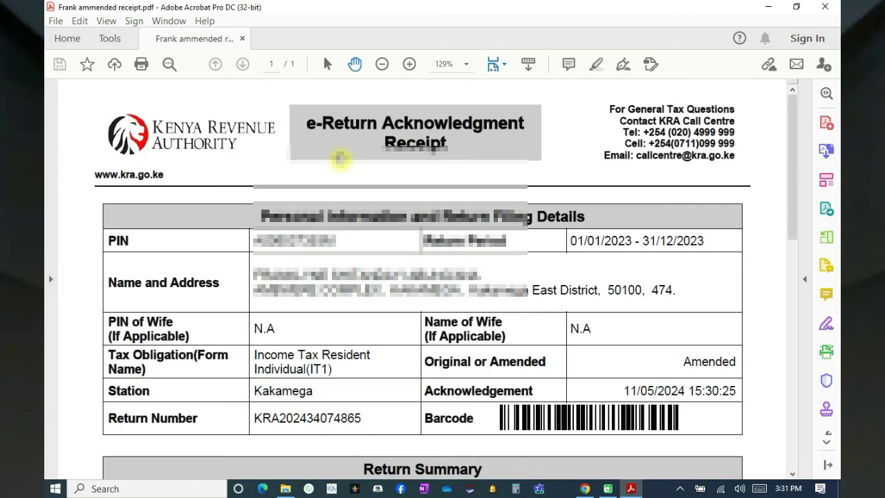
scroll(339, 159, "down", 10)
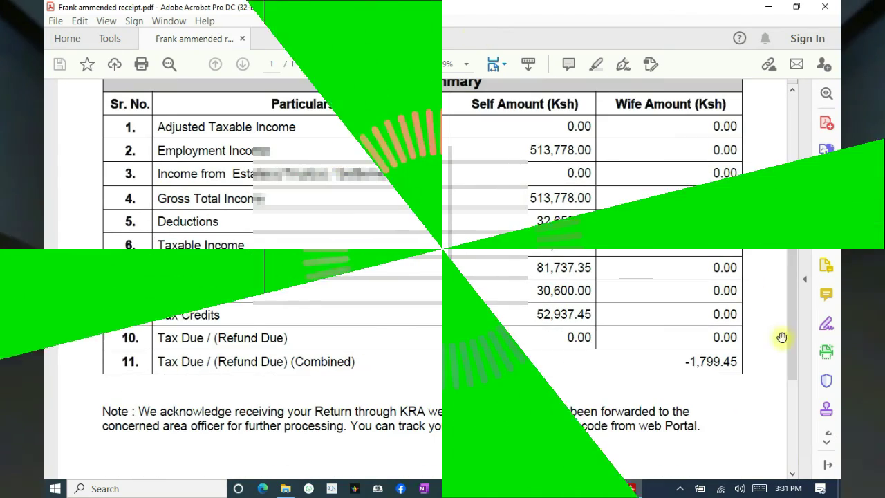